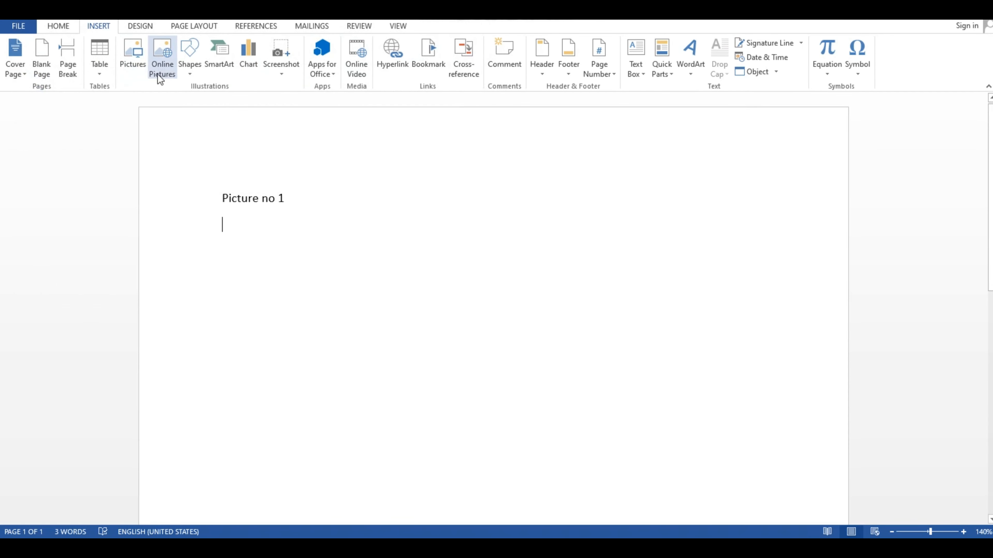
Step: Insert the rose picture "download (1)" from the Downloads folder below the "Picture no 1" line
left_click(139, 65)
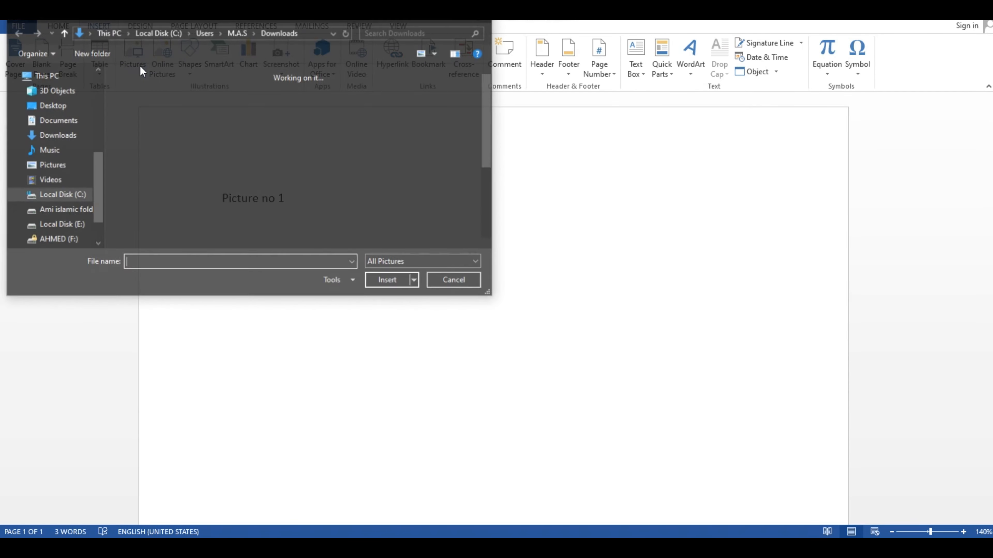
left_click(428, 150)
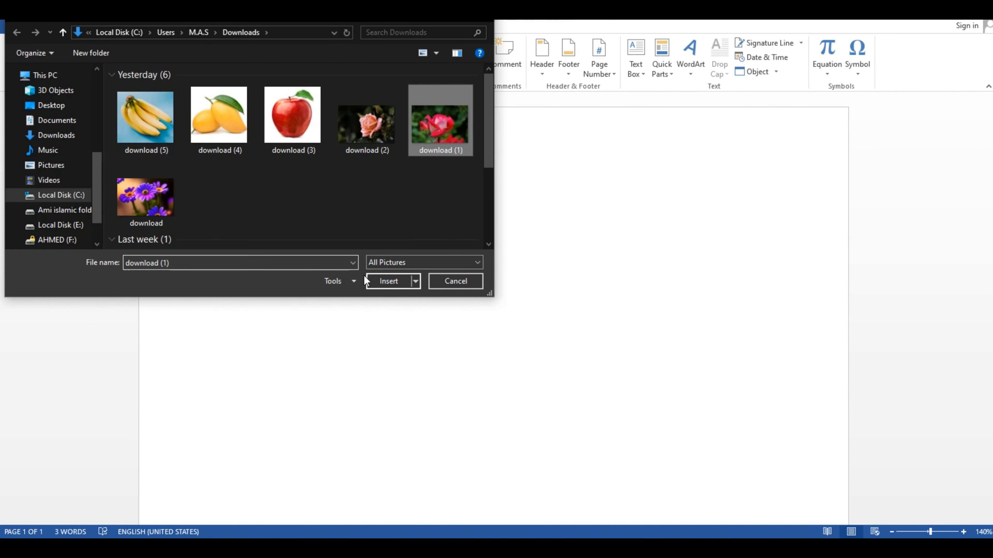
left_click(390, 281)
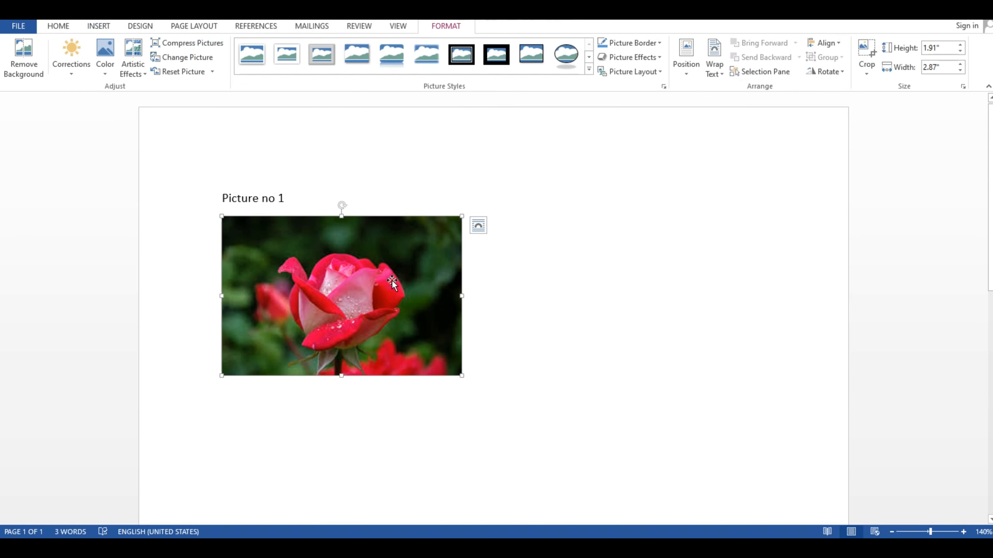
left_click(352, 391)
scroll(769, 506, "up", 4)
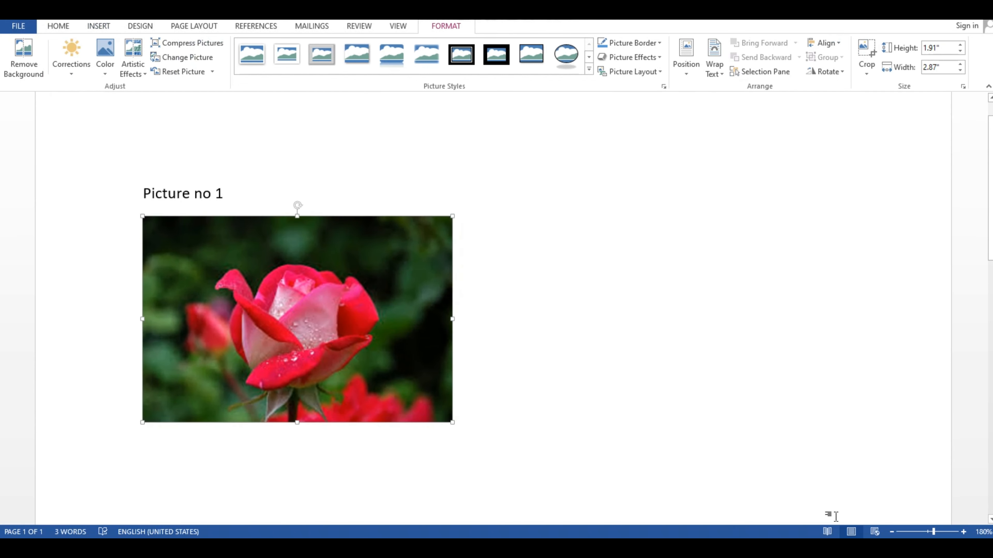
left_click(378, 341)
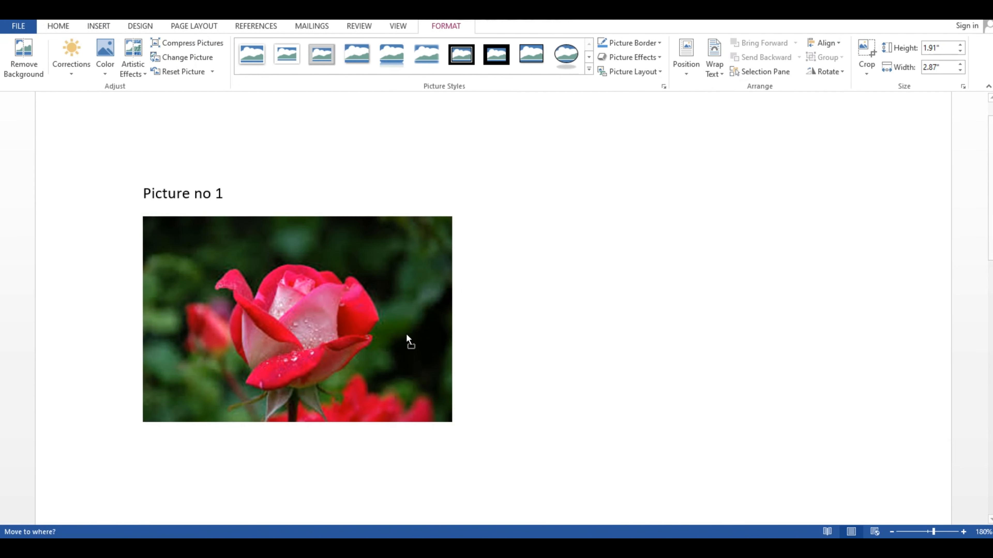
left_click(927, 533)
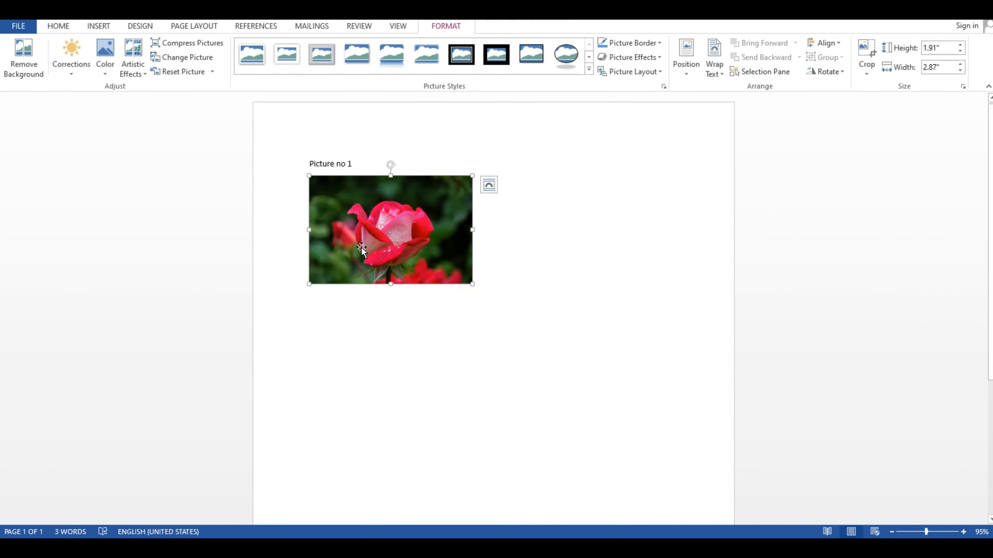
scroll(367, 258, "up", 8)
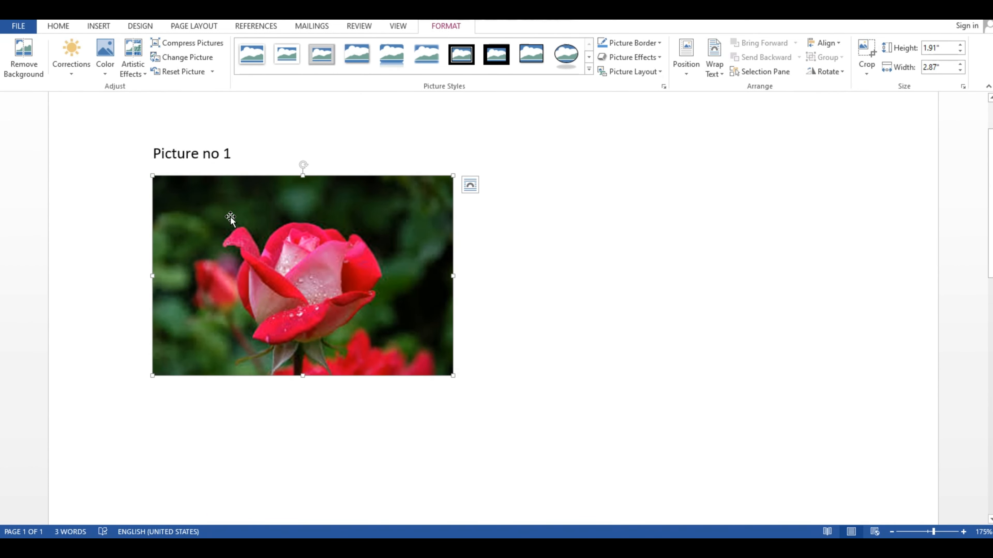
left_click(526, 323)
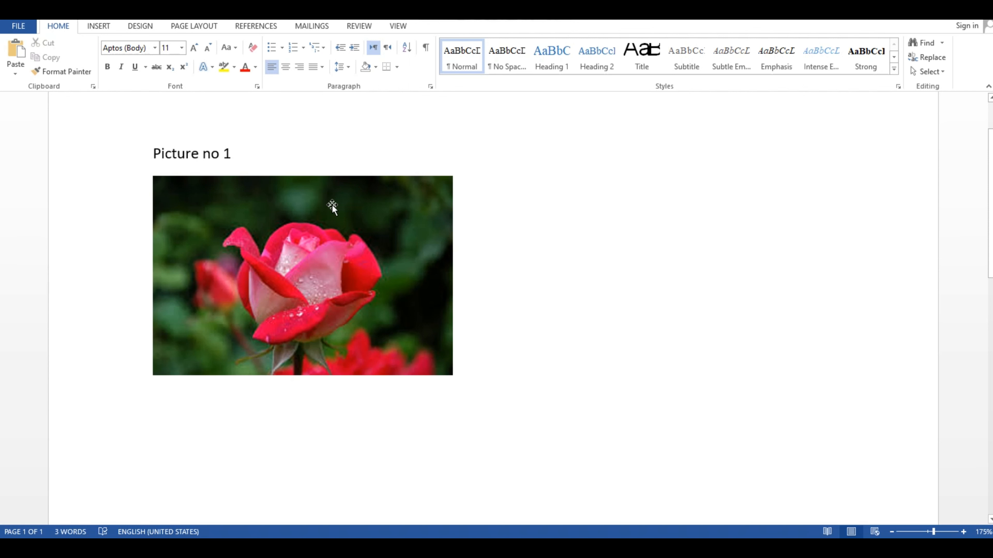
Step: Give the rose picture a border in the standard red colour
left_click(230, 250)
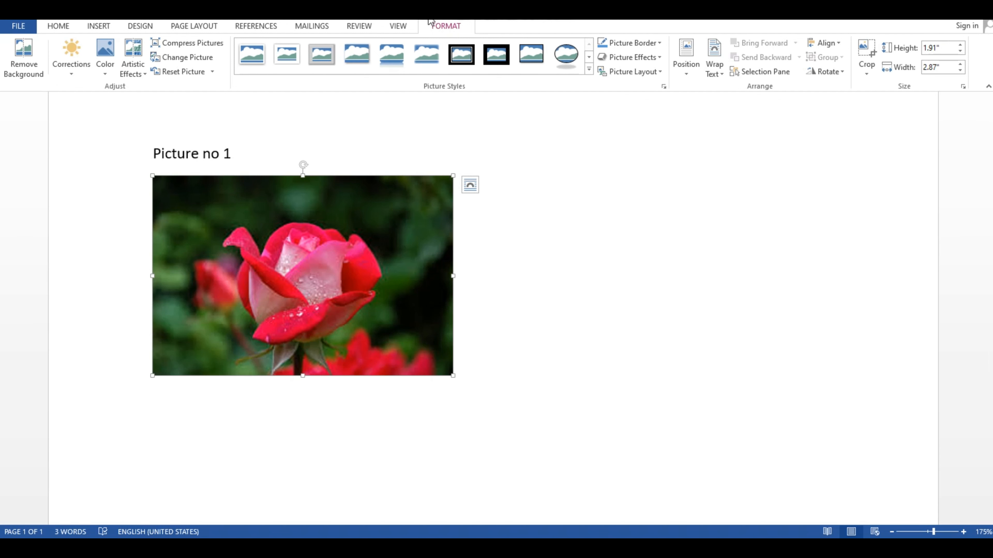
left_click(658, 46)
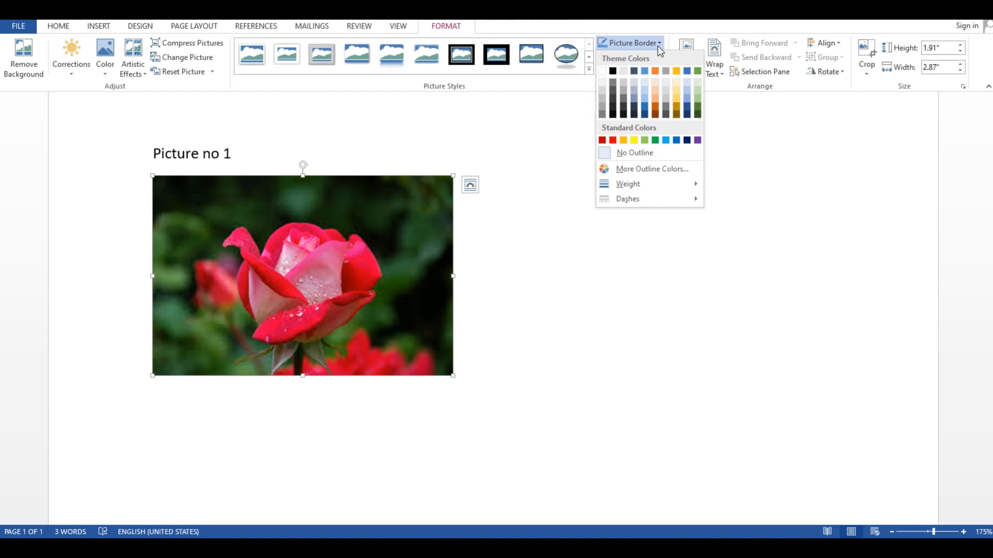
left_click(612, 140)
left_click(582, 166)
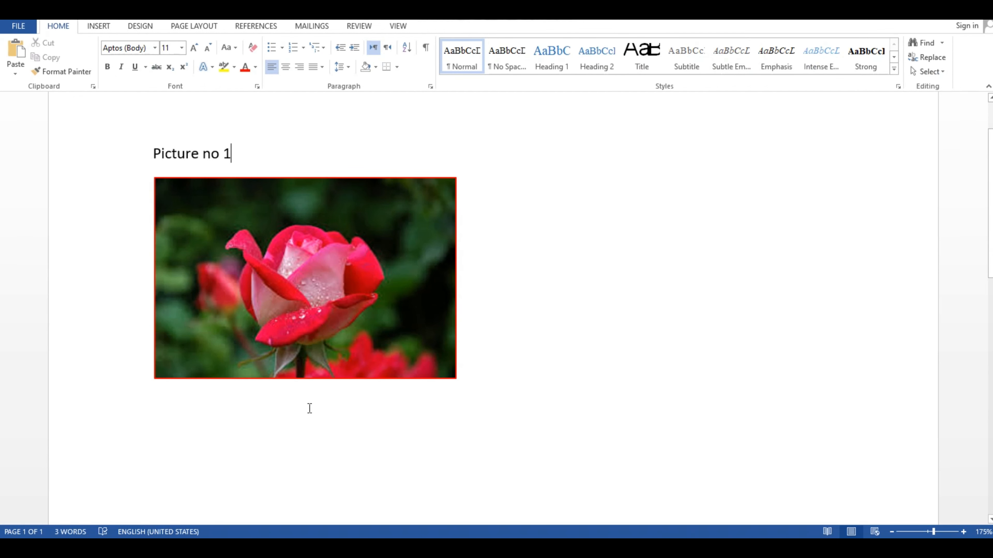
Step: Set the weight of the rose picture's border to 6 pt
left_click(387, 263)
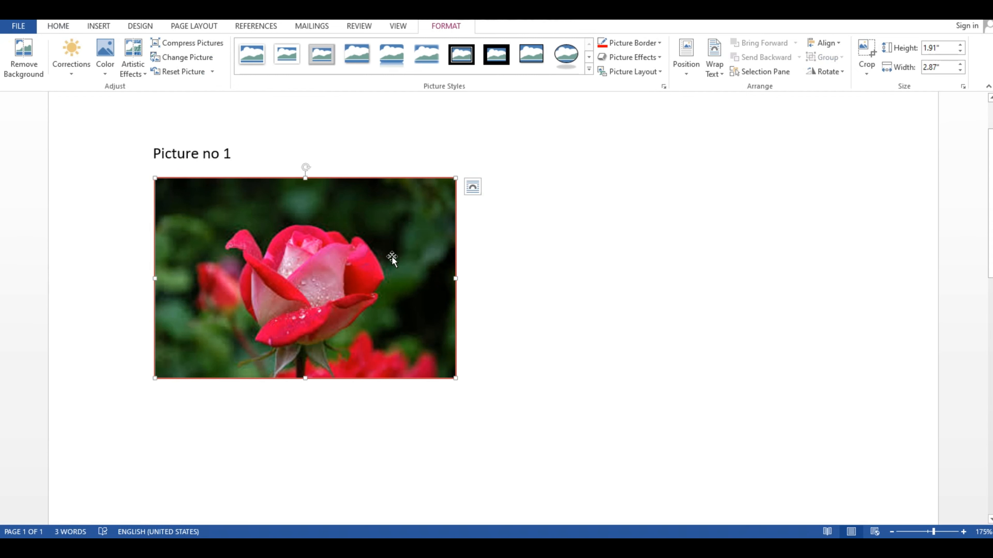
left_click(659, 43)
mouse_move(643, 184)
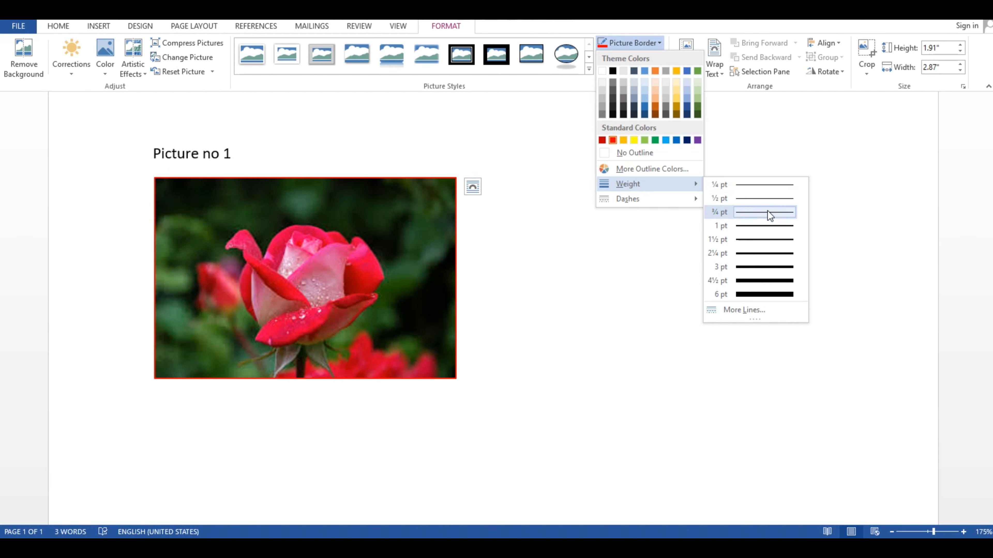
left_click(773, 296)
left_click(698, 319)
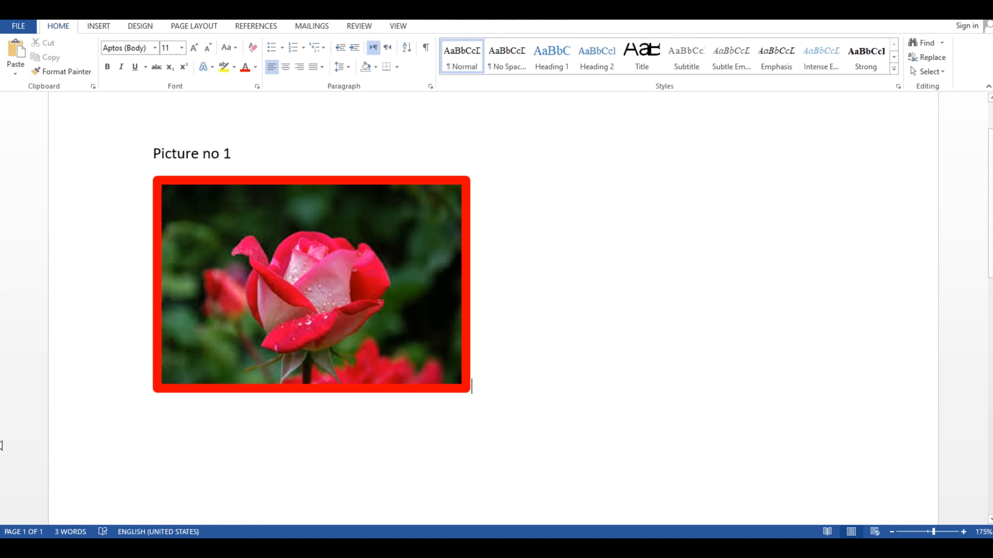
left_click(404, 260)
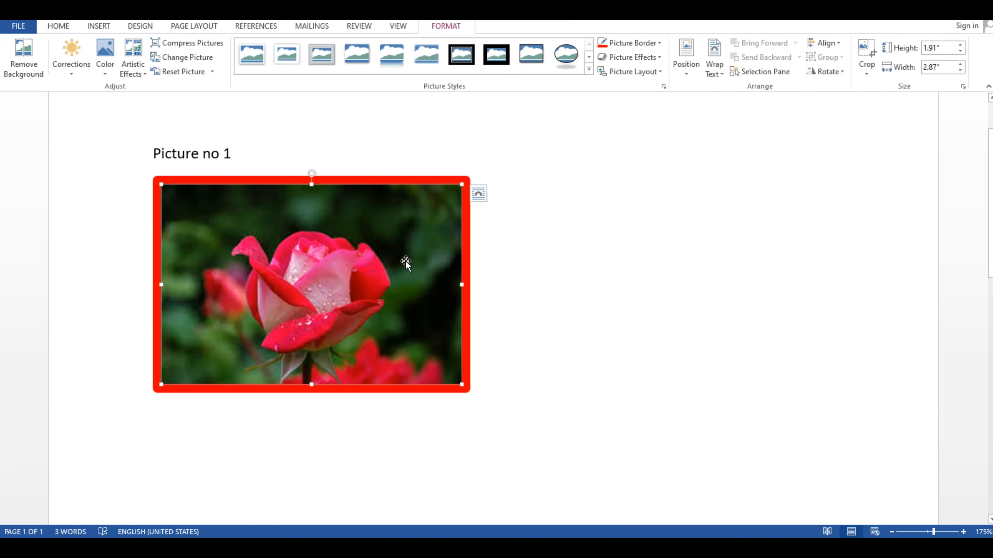
left_click(576, 254)
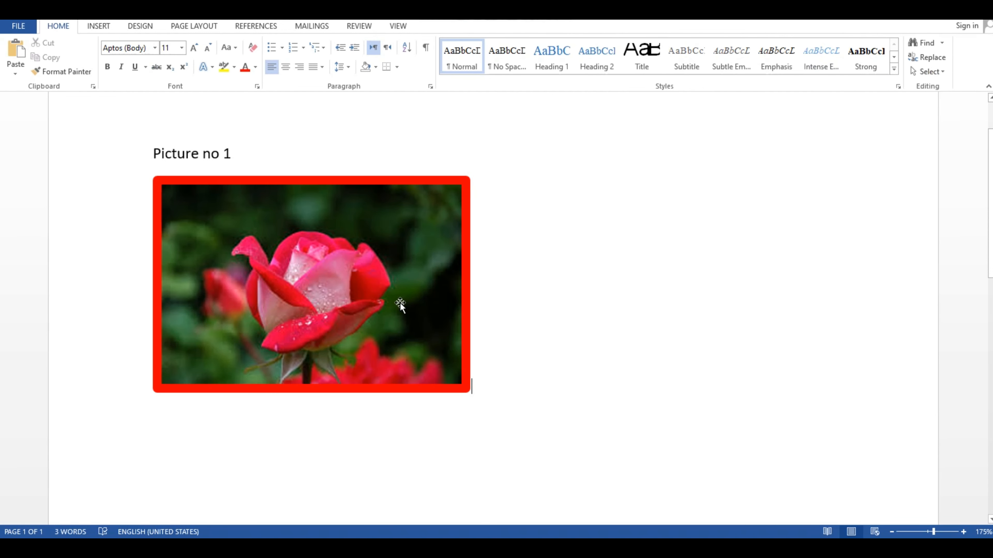
left_click(460, 269)
left_click(681, 239)
Step: Copy the "Picture no 1" caption and paste it on a new line below the rose picture
scroll(269, 140, "down", 1)
key("Up")
key("shift+Home")
key("ctrl+c")
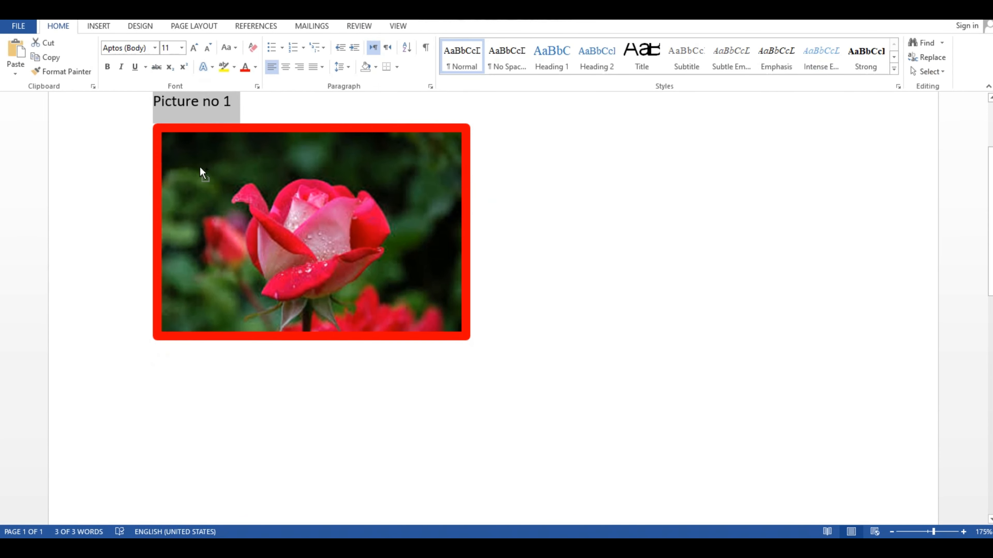
left_click(325, 308)
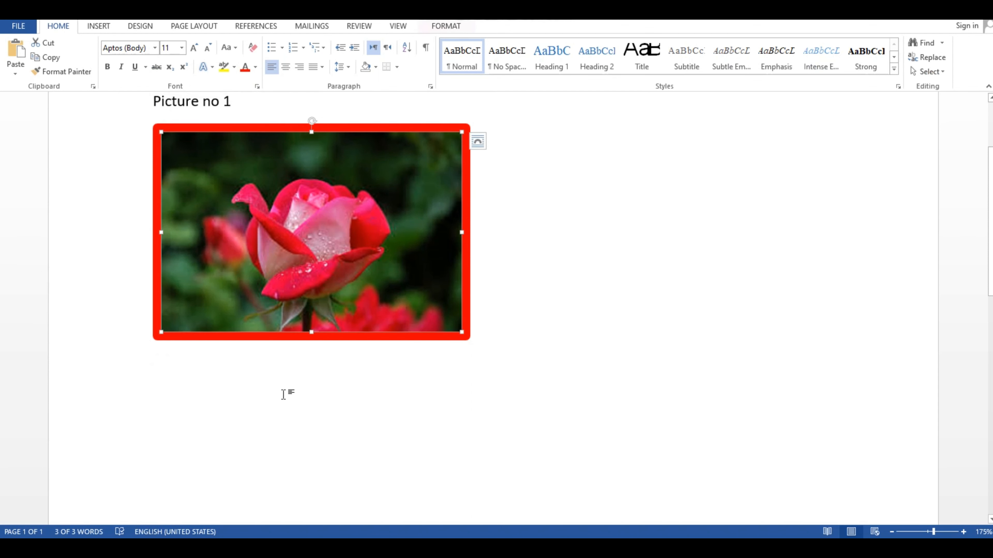
left_click(479, 341)
key("Return")
key("ctrl+v")
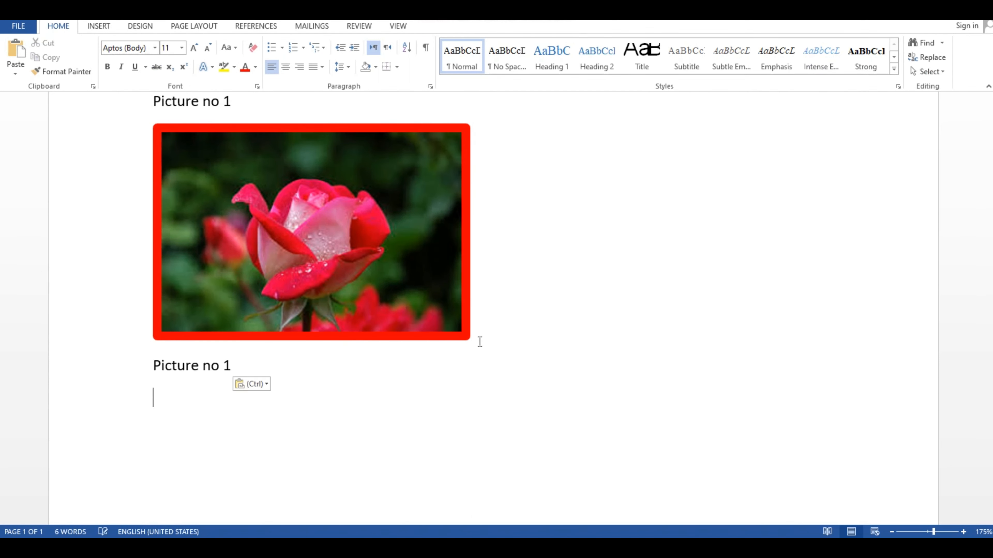
Step: Change the pasted caption to "Picture no 2" and leave an empty line below it
left_click(246, 358)
key("BackSpace")
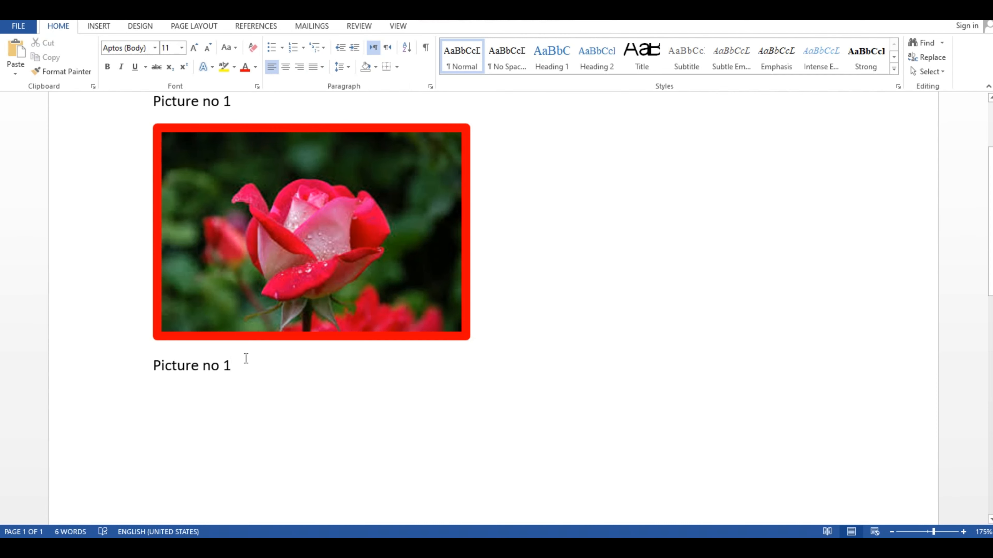
type("2")
key("Return")
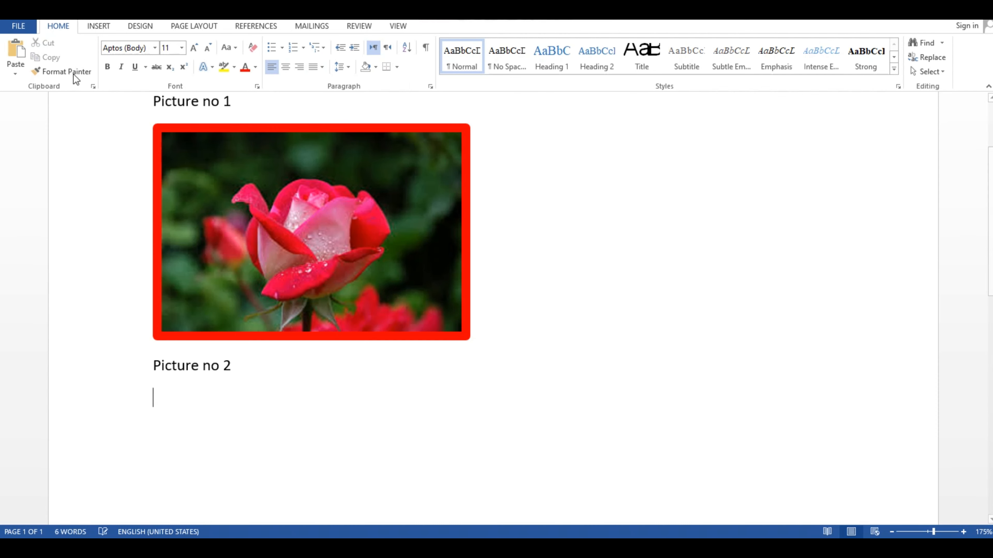
Step: Insert the purple flower picture "download" from the Downloads folder below the "Picture no 2" caption
left_click(98, 26)
left_click(136, 72)
left_click(145, 196)
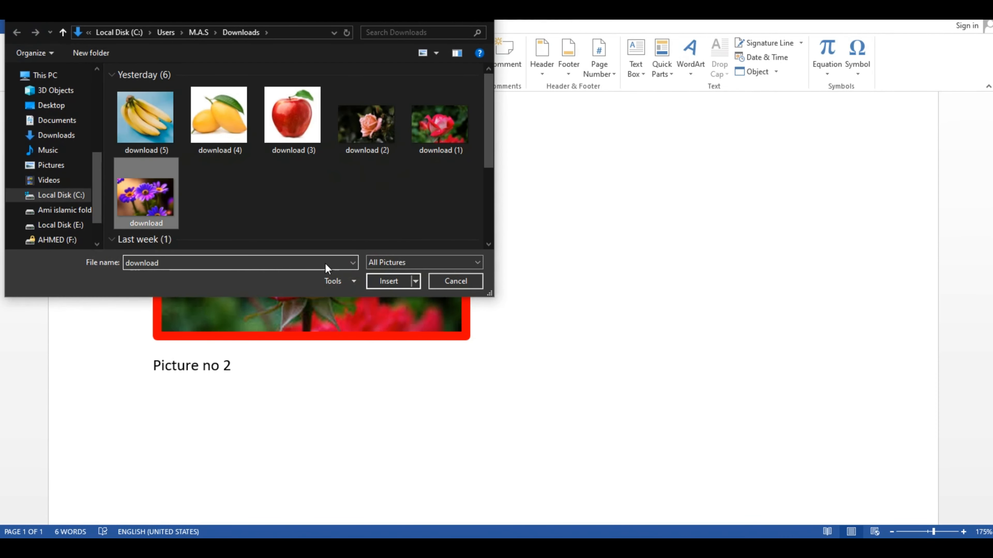
left_click(388, 282)
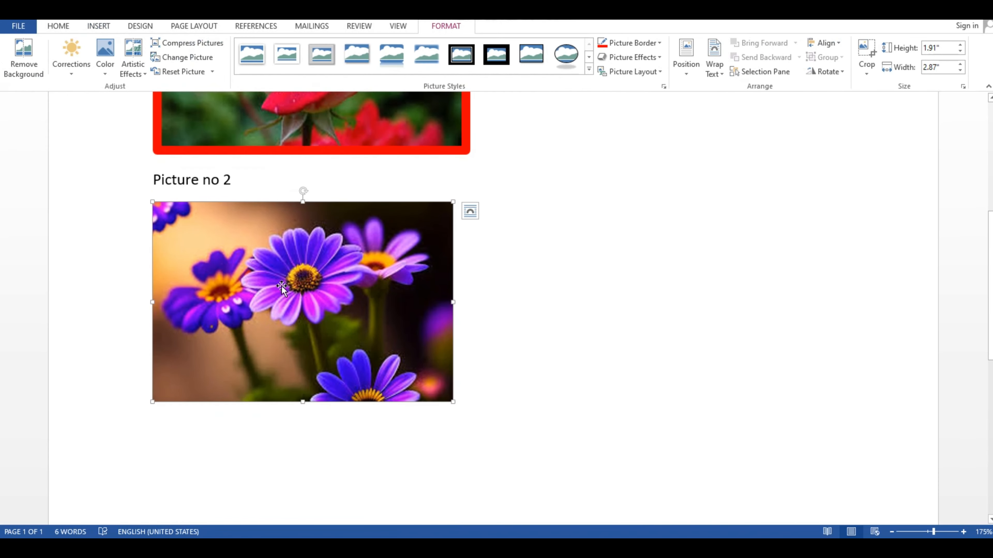
left_click(592, 274)
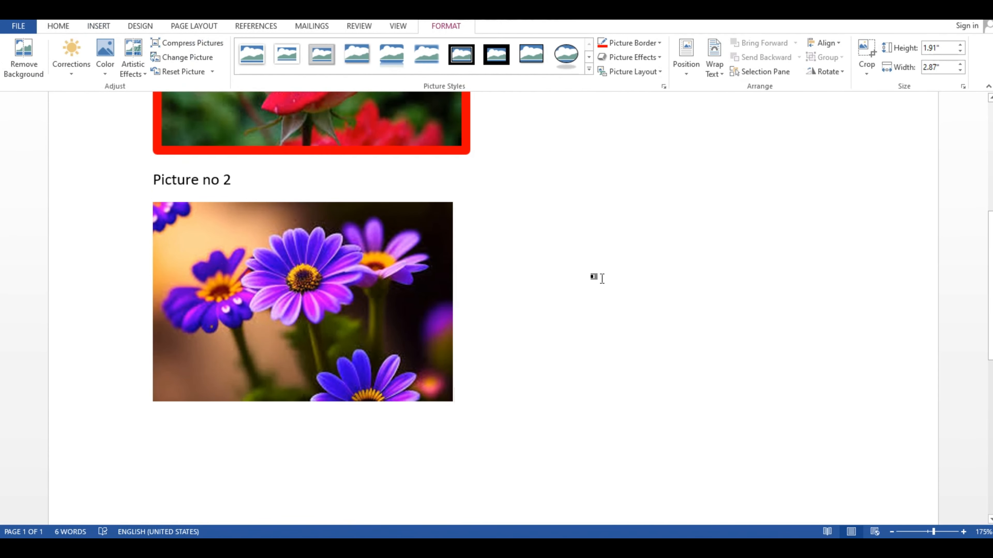
Step: Give the purple flower picture a border in the standard green colour
left_click(319, 297)
left_click(440, 27)
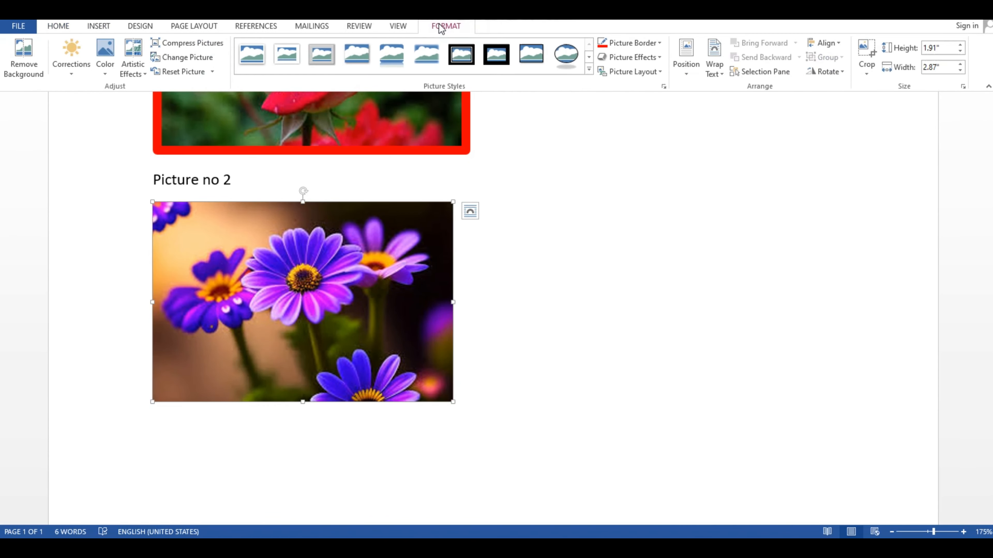
left_click(657, 41)
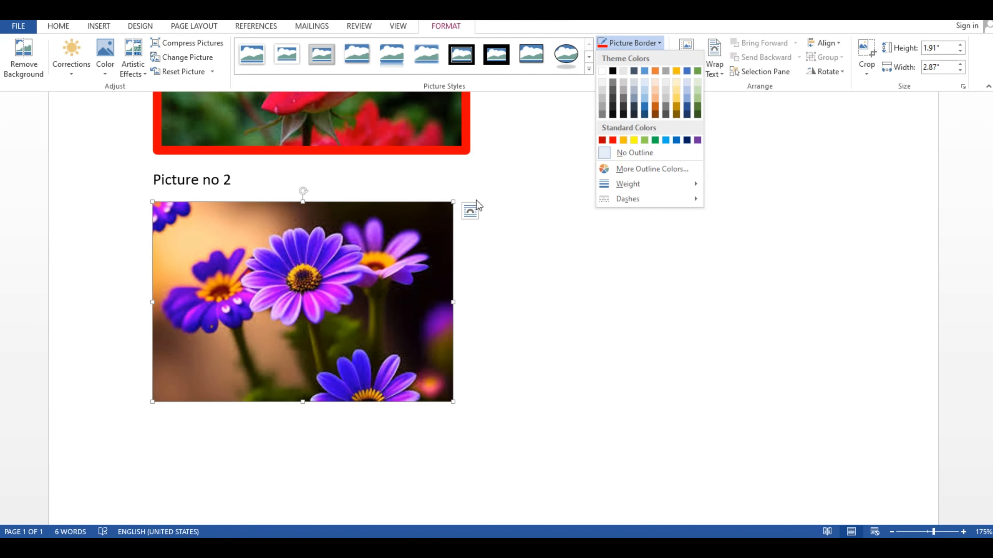
left_click(655, 141)
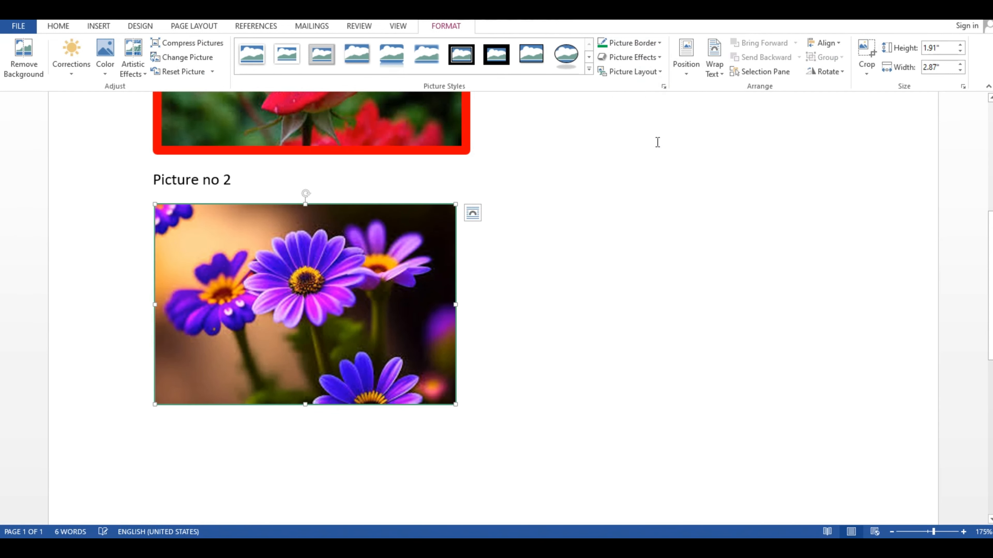
Step: Set the weight of the purple flower picture's border to 6 pt
left_click(657, 44)
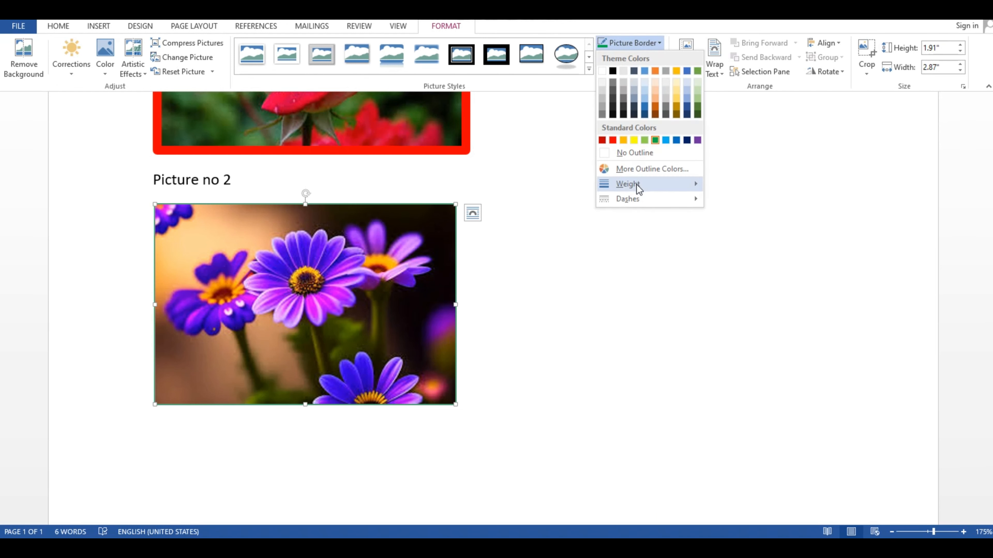
mouse_move(636, 183)
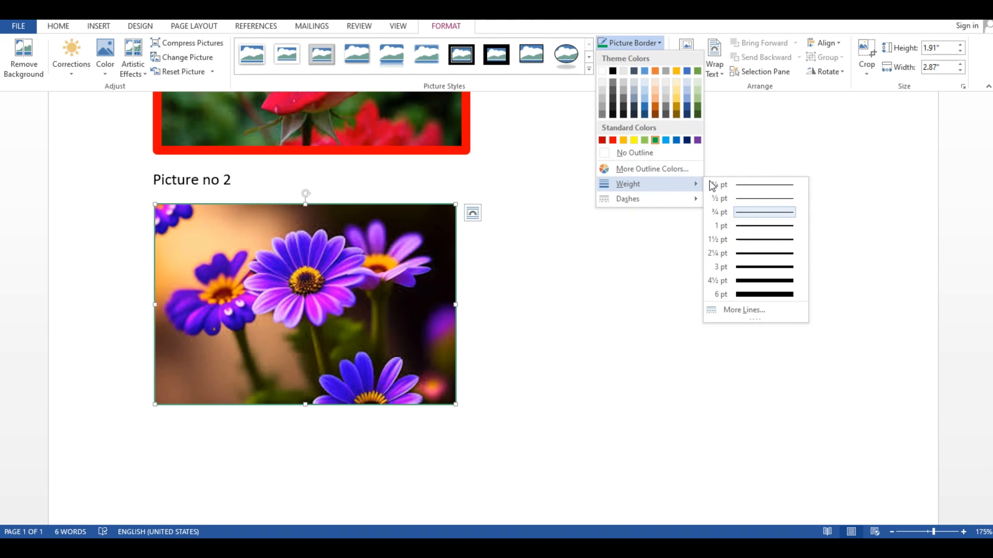
left_click(750, 294)
left_click(723, 293)
scroll(723, 294, "up", 3)
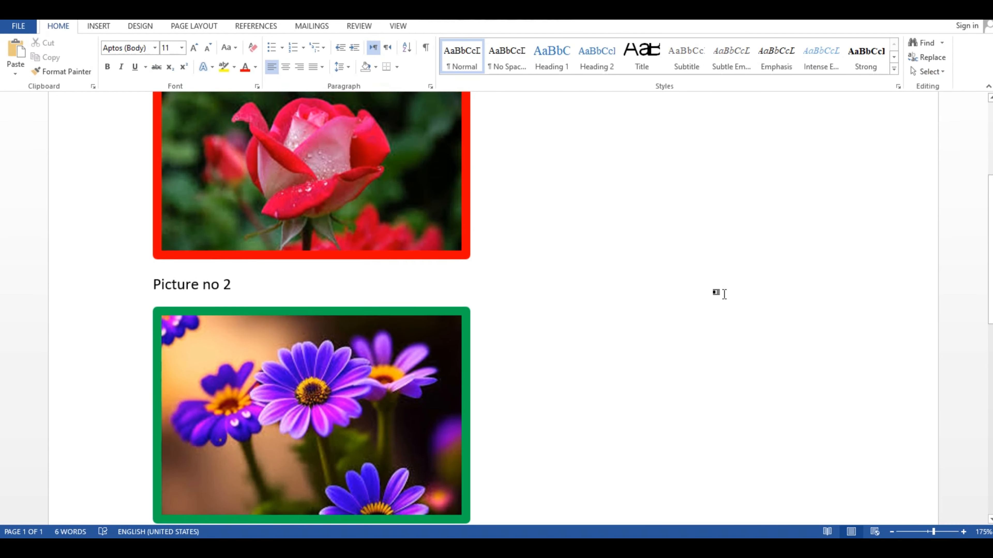
scroll(724, 294, "down", 3)
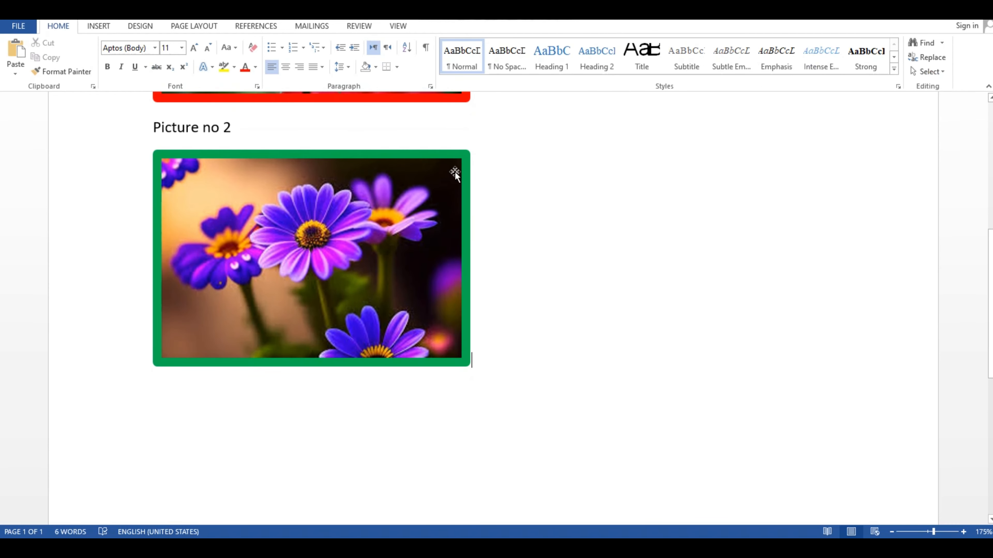
left_click(347, 174)
left_click(447, 26)
left_click(659, 43)
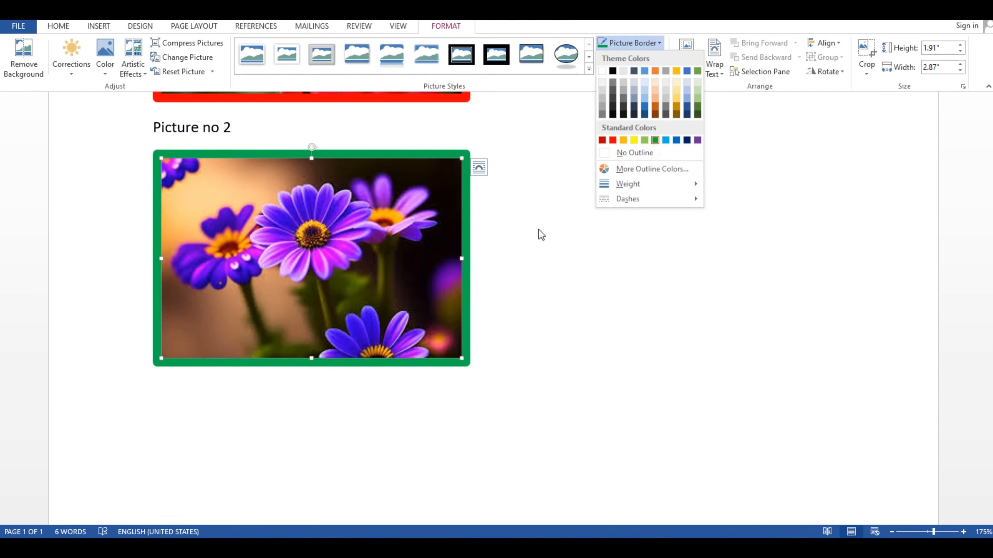
scroll(543, 219, "up", 6)
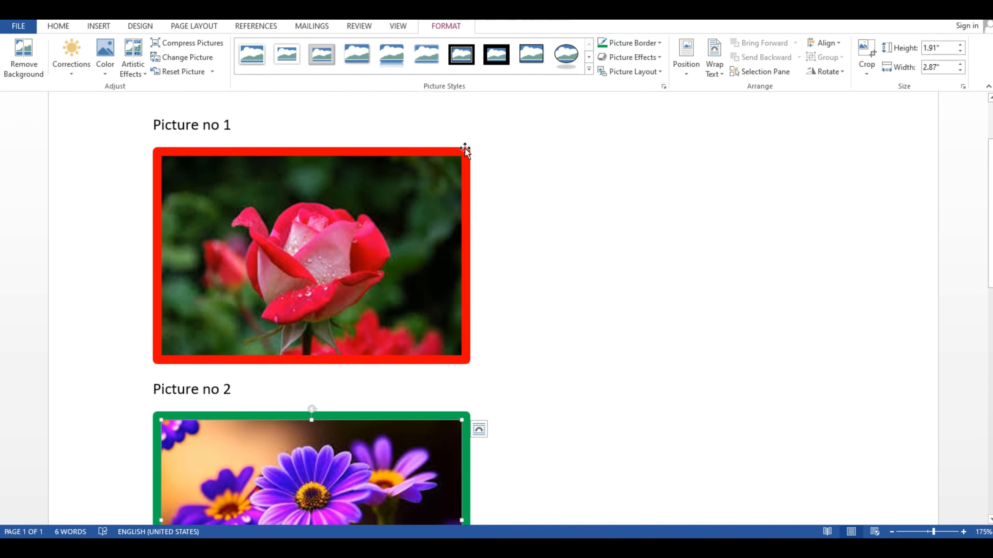
scroll(505, 188, "down", 5)
left_click(505, 249)
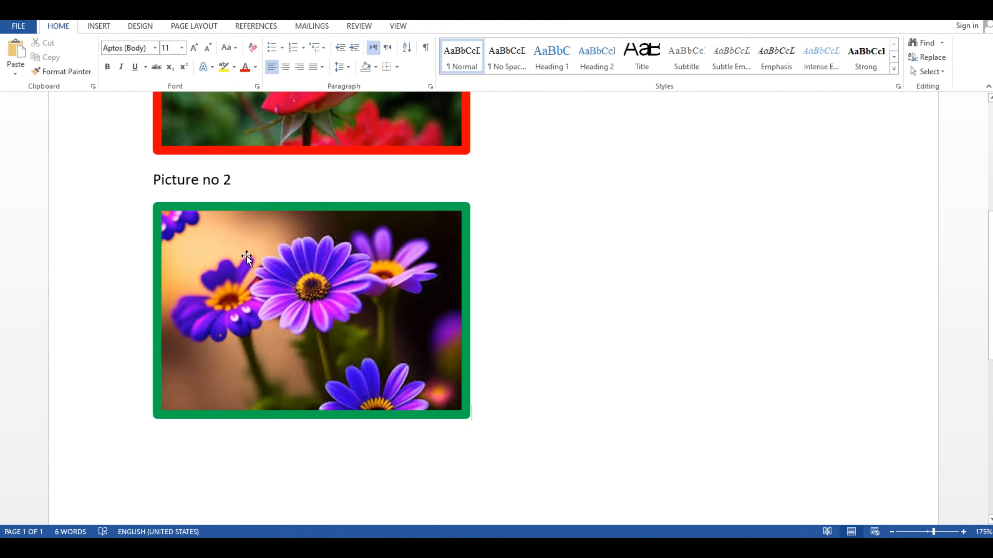
Step: Apply the Square Dot dash style to the purple flower picture's border
left_click(273, 253)
left_click(439, 27)
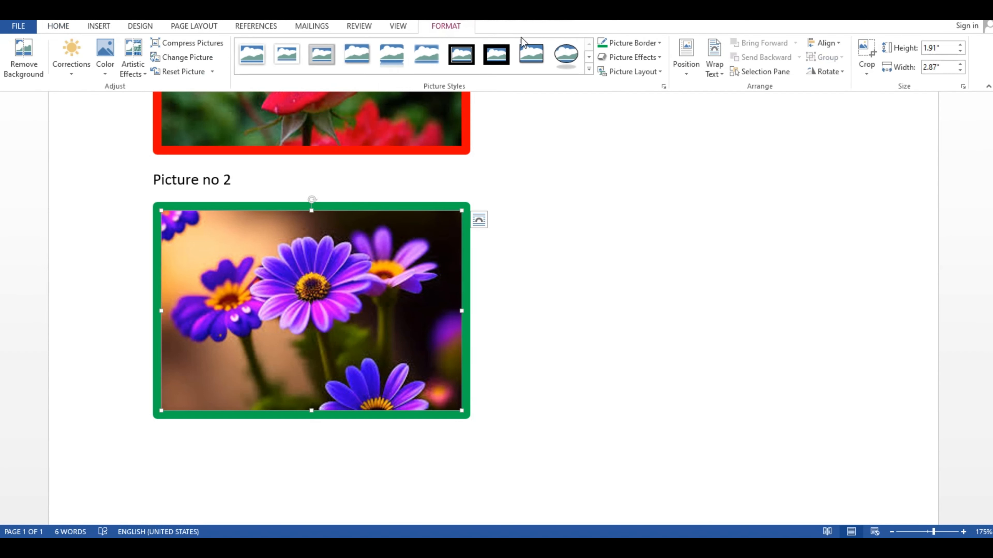
left_click(655, 45)
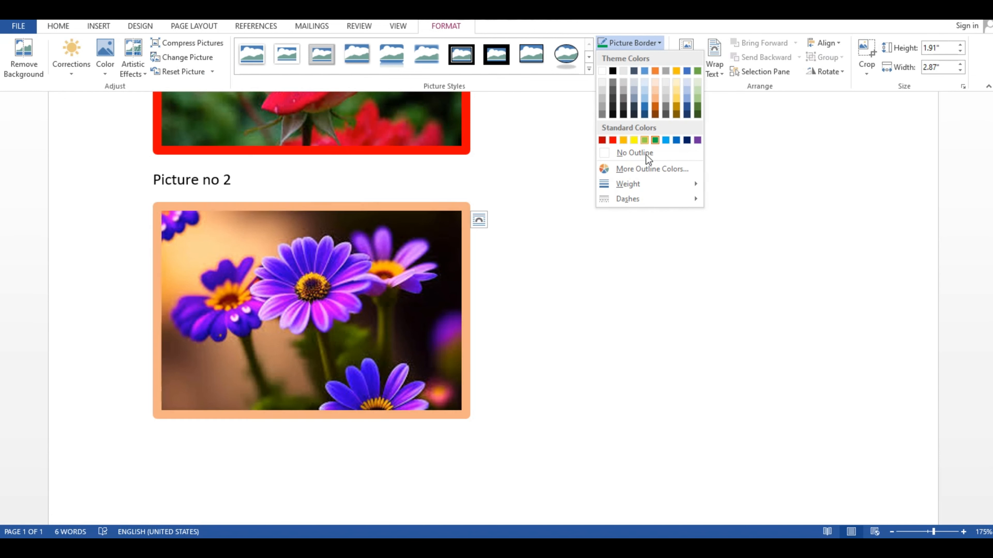
mouse_move(634, 202)
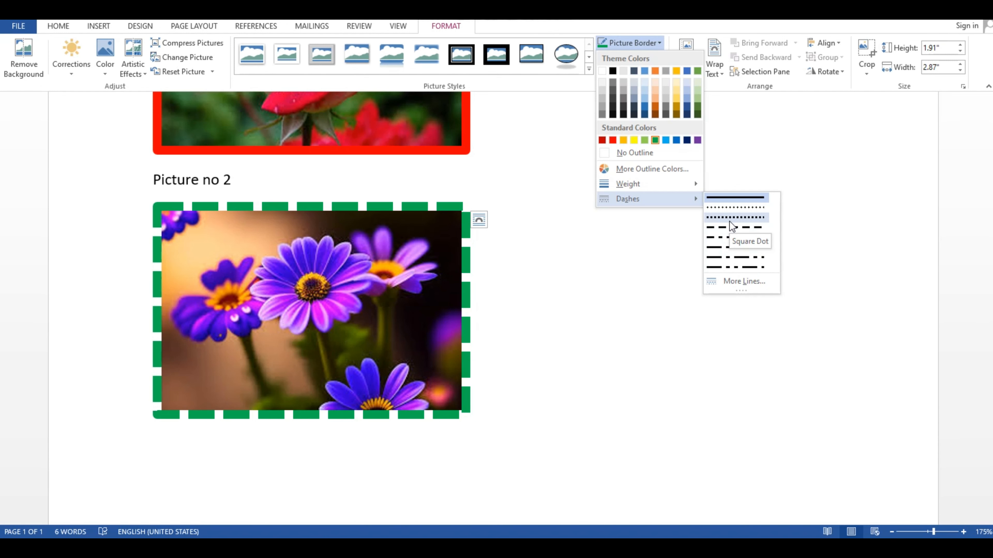
left_click(721, 218)
left_click(555, 386)
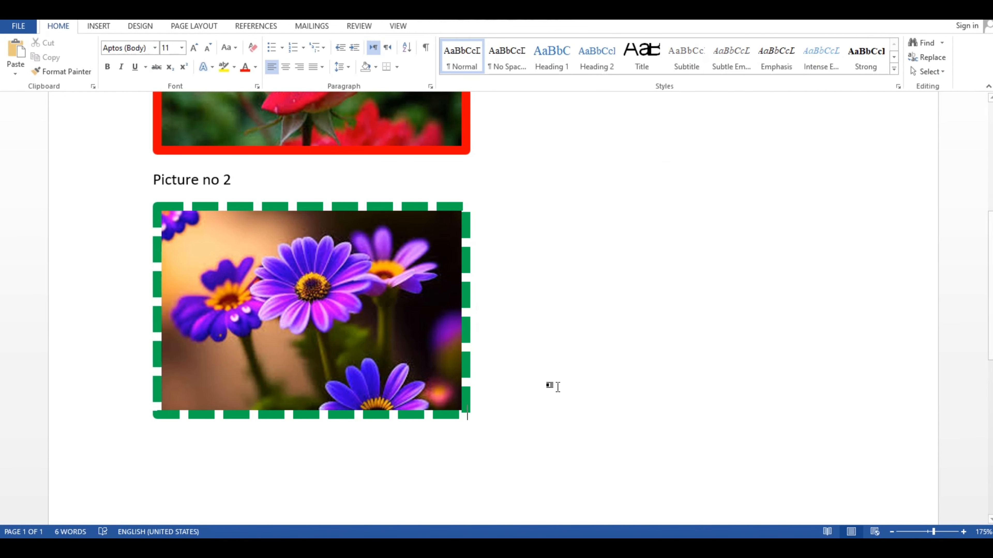
Step: Recolour the purple flower picture's border with a custom violet, RGB 123, 9, 209
scroll(572, 266, "up", 1)
scroll(572, 266, "down", 1)
scroll(419, 370, "down", 2)
scroll(349, 303, "up", 1)
scroll(349, 304, "up", 1)
left_click(349, 304)
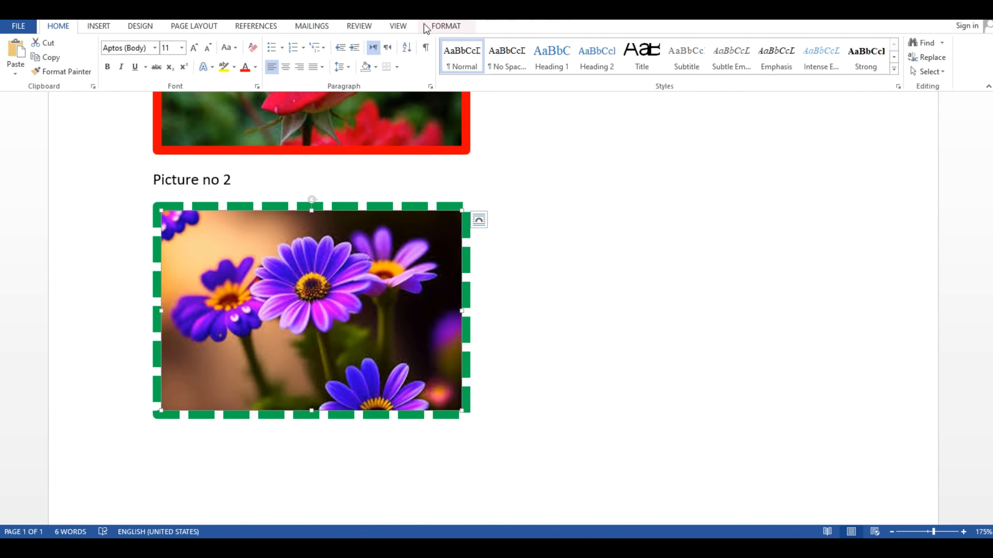
left_click(446, 25)
left_click(658, 44)
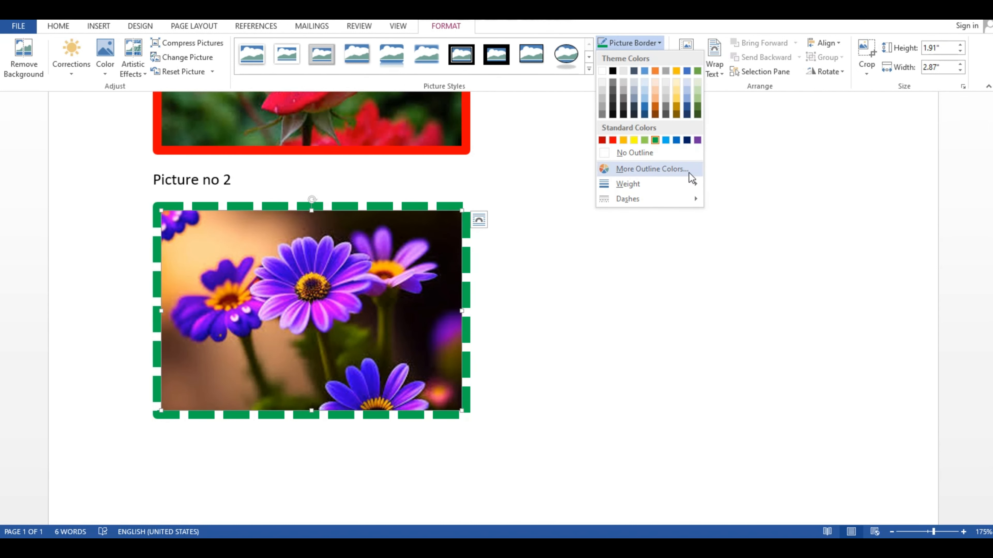
left_click(670, 171)
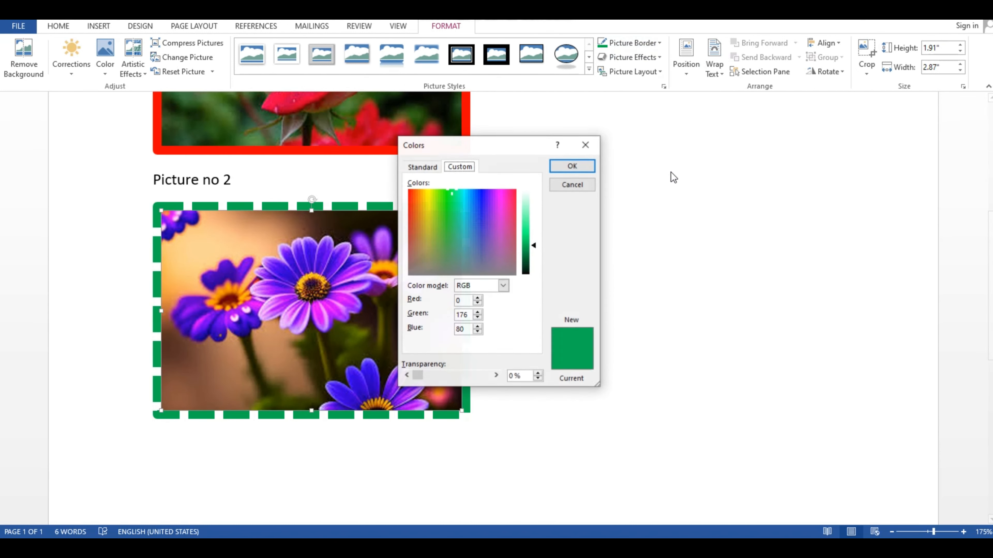
left_click_drag(502, 145, 590, 115)
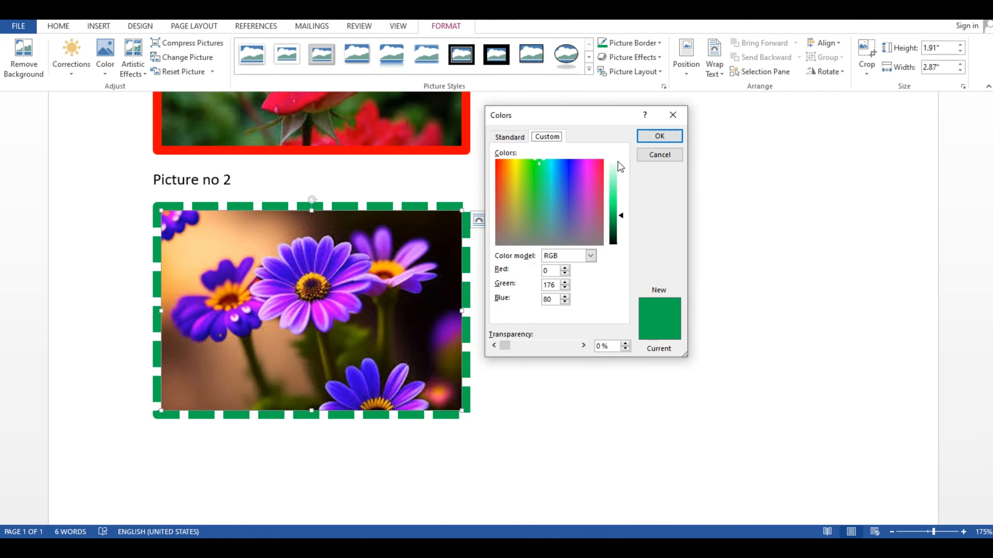
left_click_drag(541, 162, 557, 174)
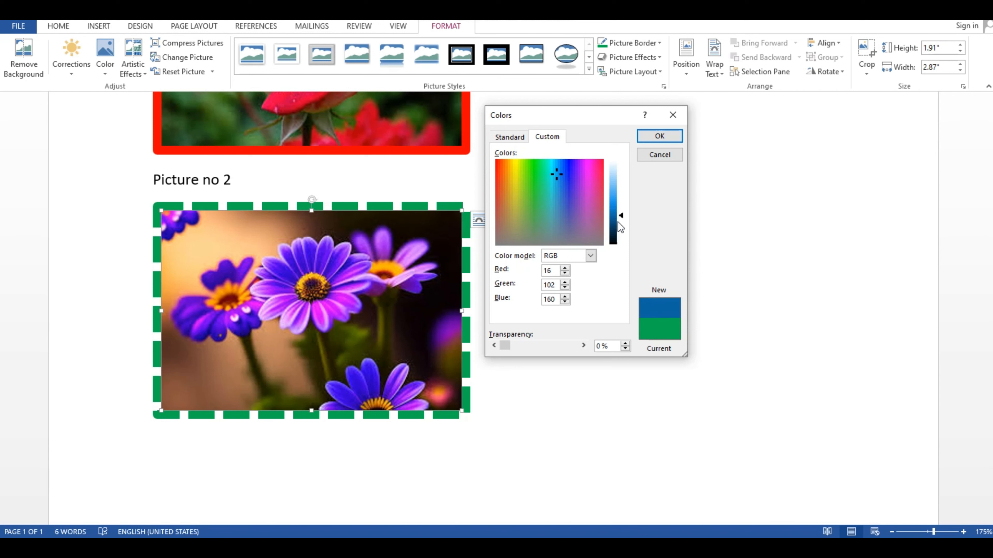
mouse_move(622, 217)
left_mouse_down()
mouse_move(624, 187)
mouse_move(628, 215)
left_mouse_up()
mouse_move(561, 175)
left_mouse_down()
mouse_move(556, 188)
mouse_move(527, 194)
mouse_move(557, 178)
mouse_move(582, 187)
mouse_move(577, 168)
left_mouse_up()
left_click_drag(623, 216, 622, 209)
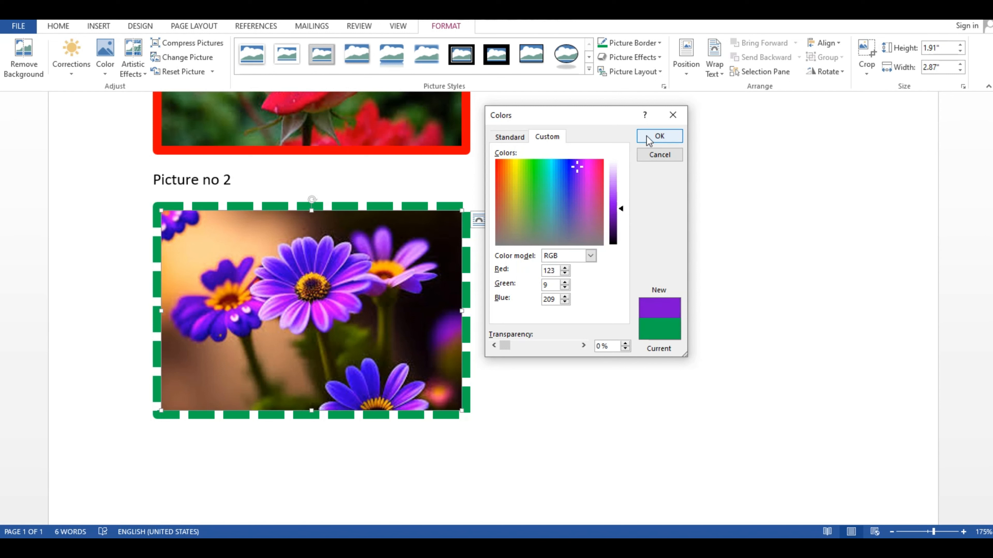
left_click(659, 136)
left_click(598, 206)
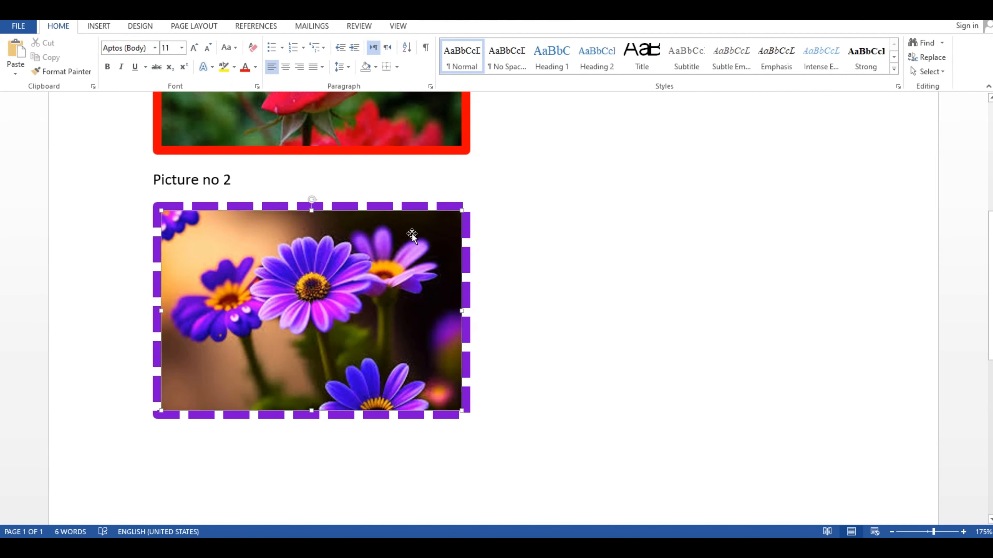
Step: Examine the borders of the rose and purple flower pictures together with their captions
left_click(399, 294)
left_click(658, 339)
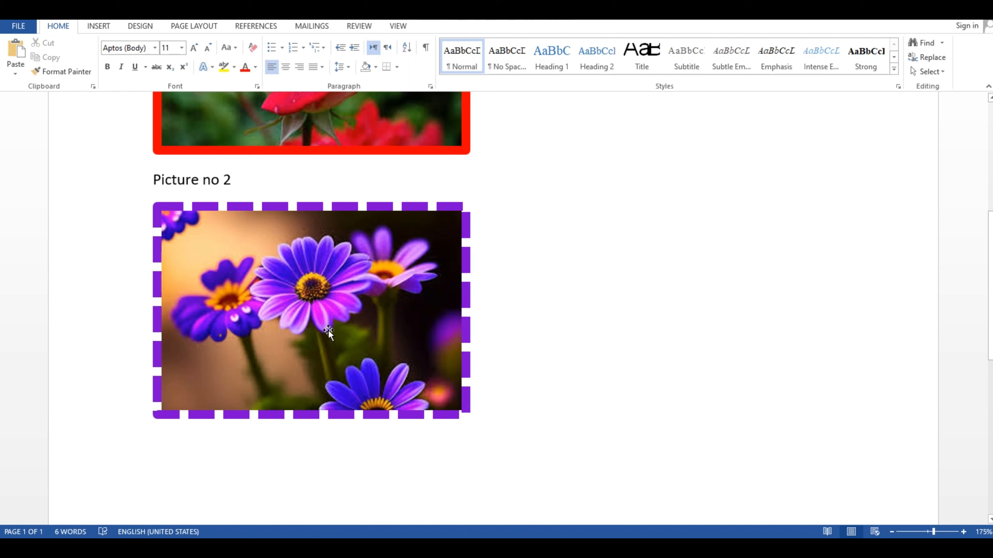
left_click(345, 316)
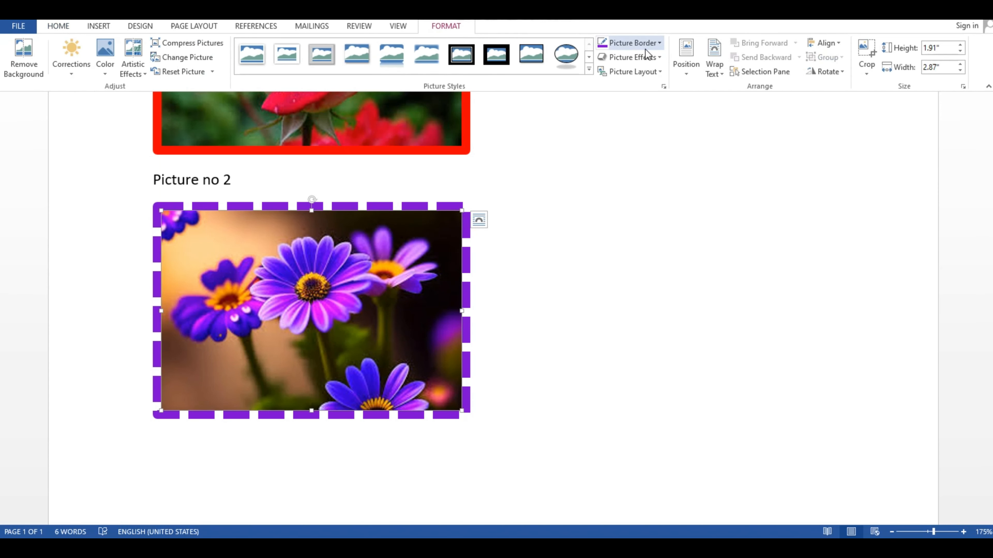
left_click(652, 47)
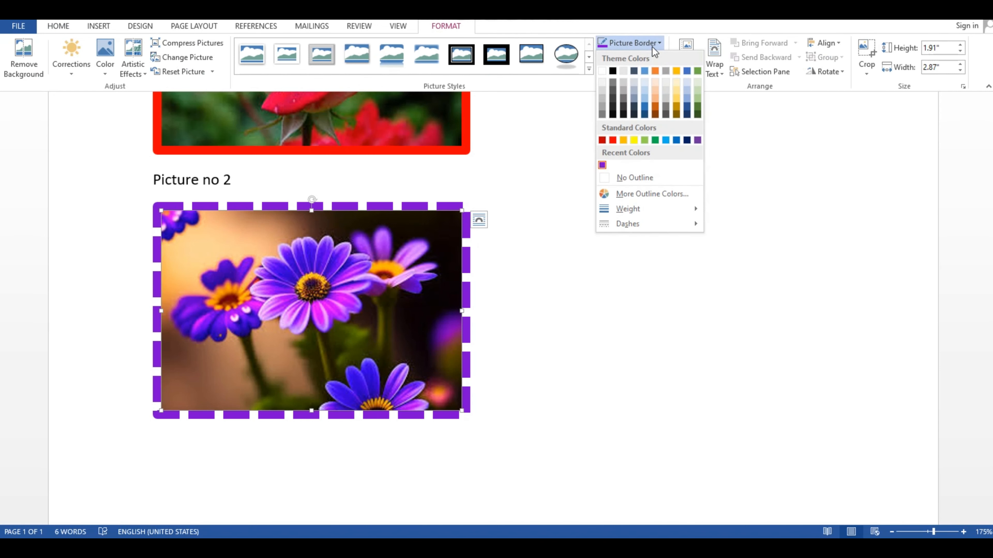
left_click(601, 241)
scroll(616, 246, "up", 2)
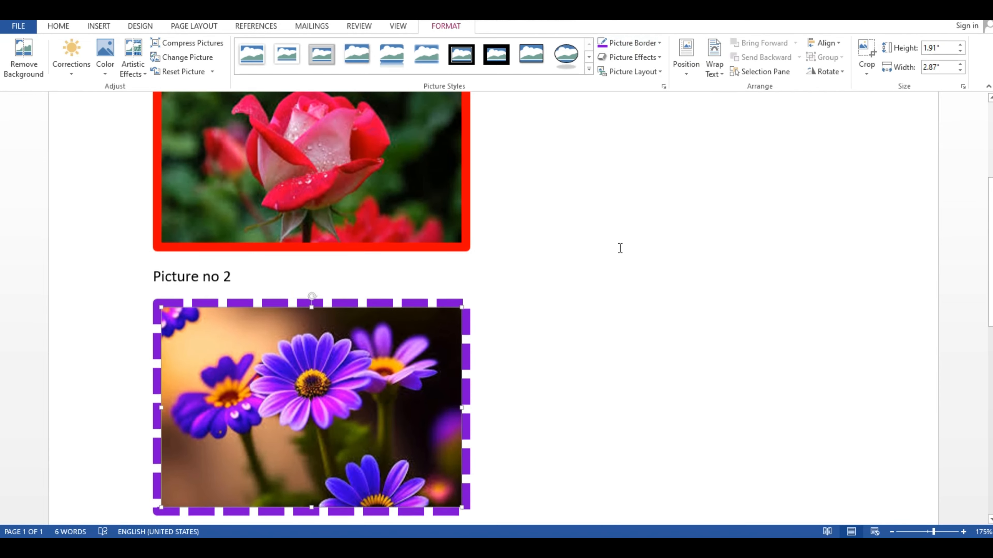
left_click(622, 324)
scroll(621, 321, "down", 1)
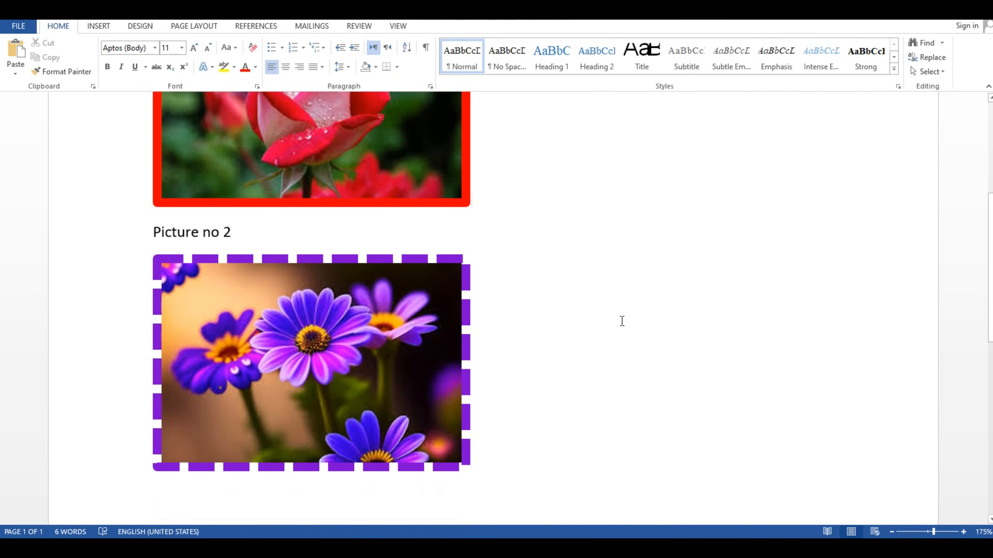
scroll(622, 321, "up", 2)
scroll(499, 309, "up", 2)
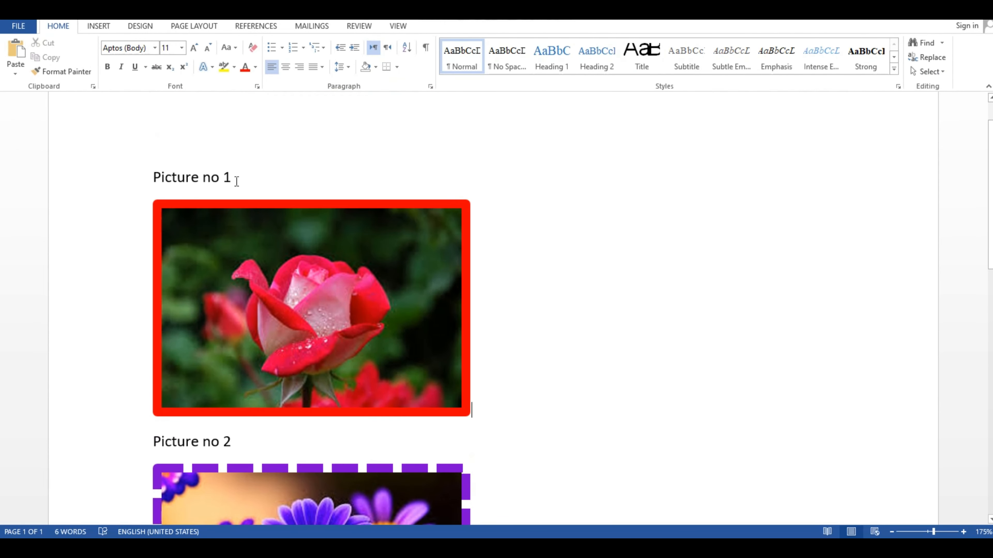
scroll(508, 294, "down", 4)
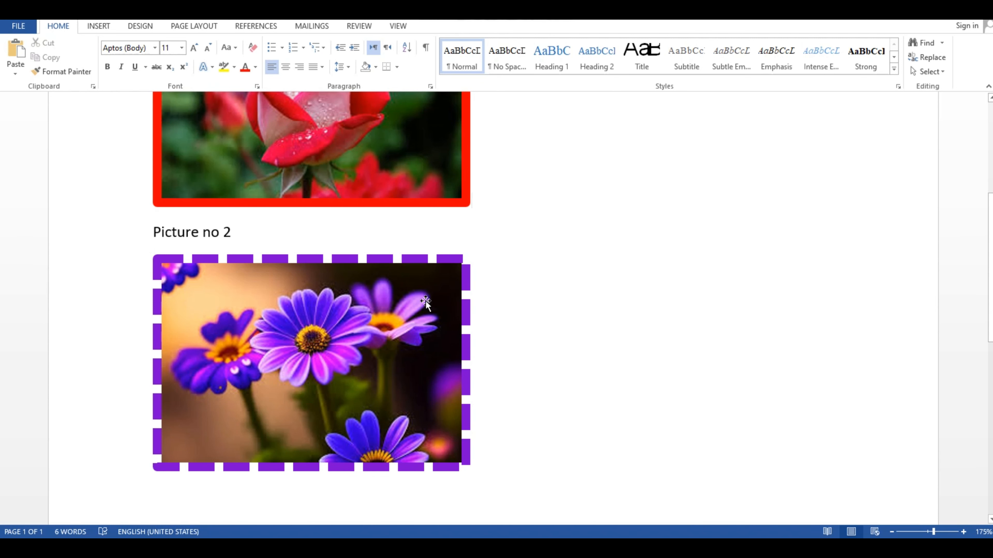
scroll(426, 300, "down", 1)
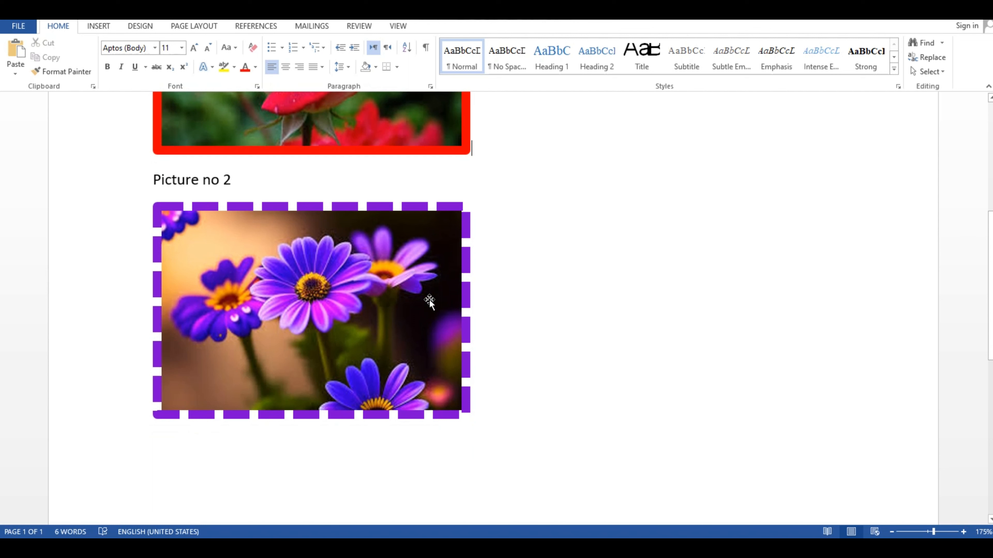
Step: Open the detailed line settings for the purple flower picture's border
left_click(430, 301)
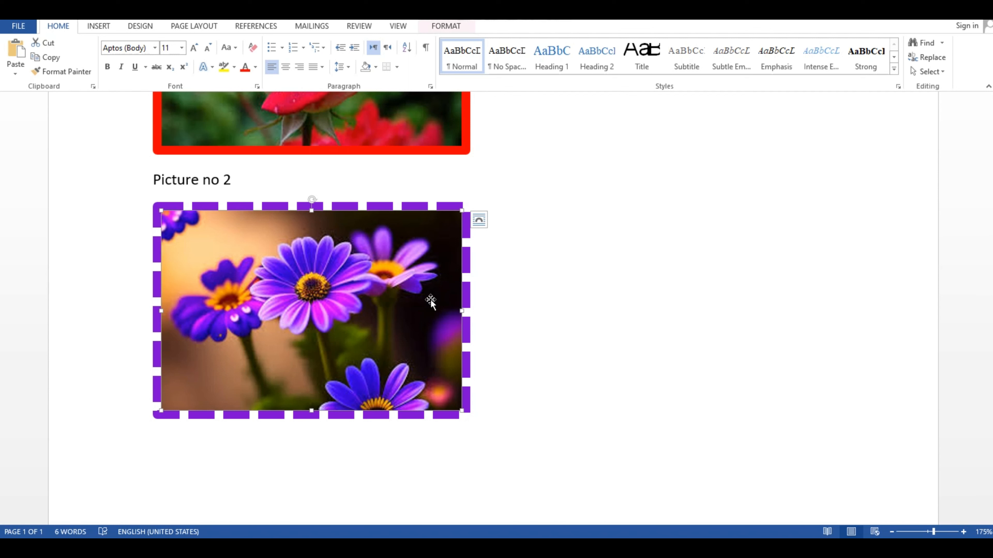
left_click(434, 28)
left_click(661, 42)
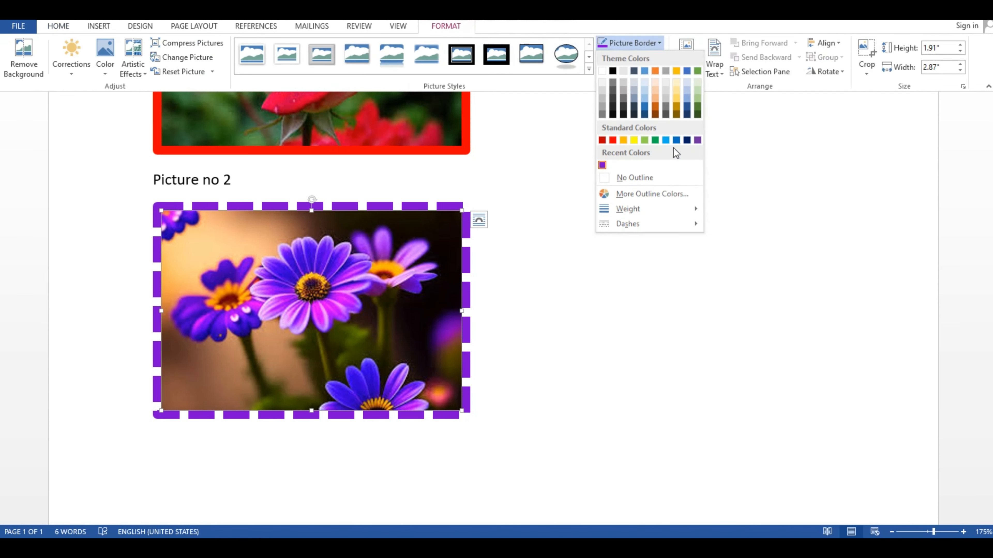
mouse_move(660, 214)
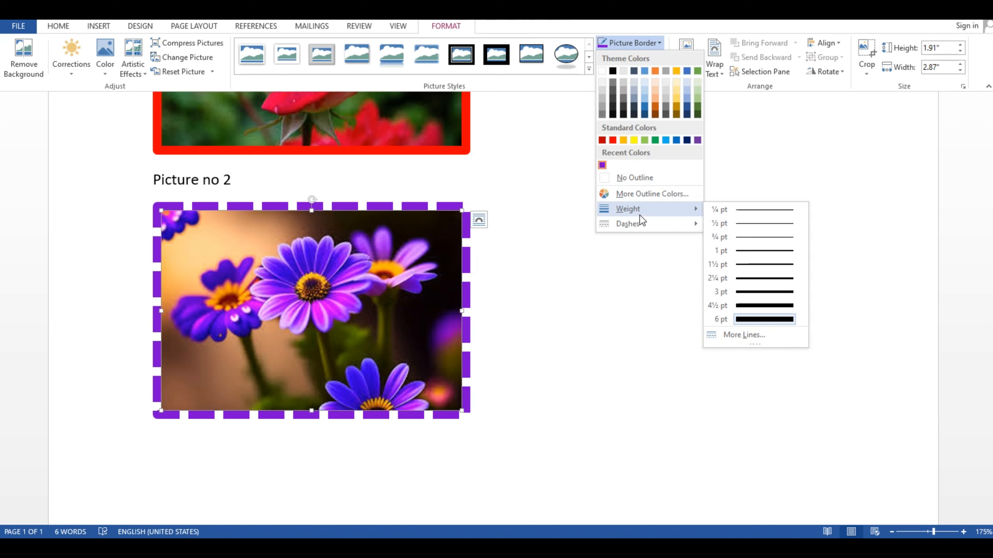
left_click(731, 336)
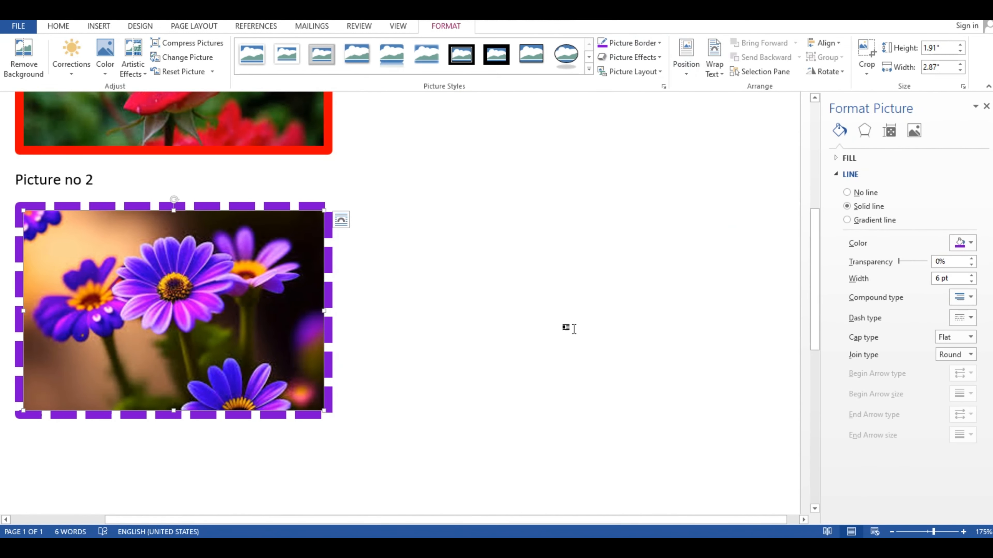
left_click_drag(599, 520, 549, 519)
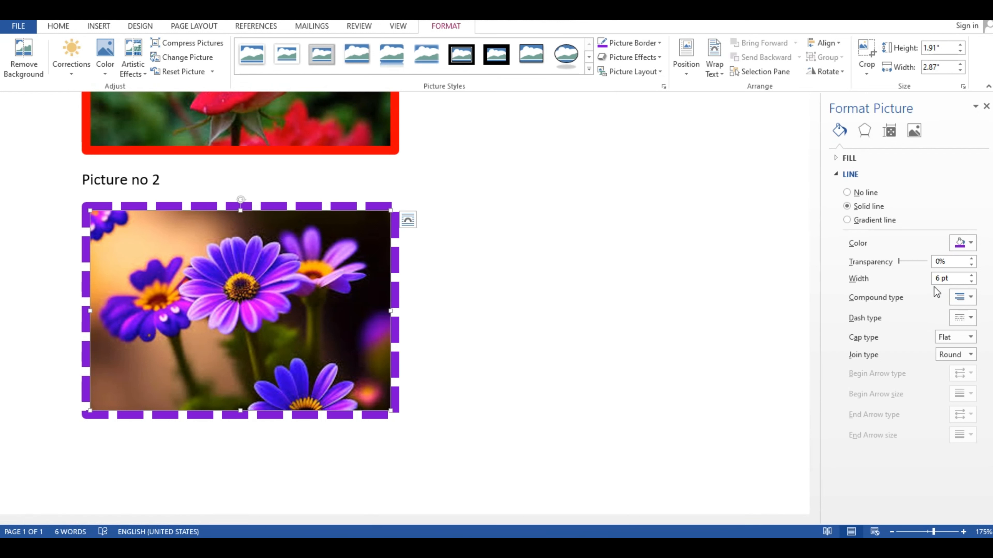
Step: Try the purple flower picture with no border line and switch back to a solid line
left_click(847, 192)
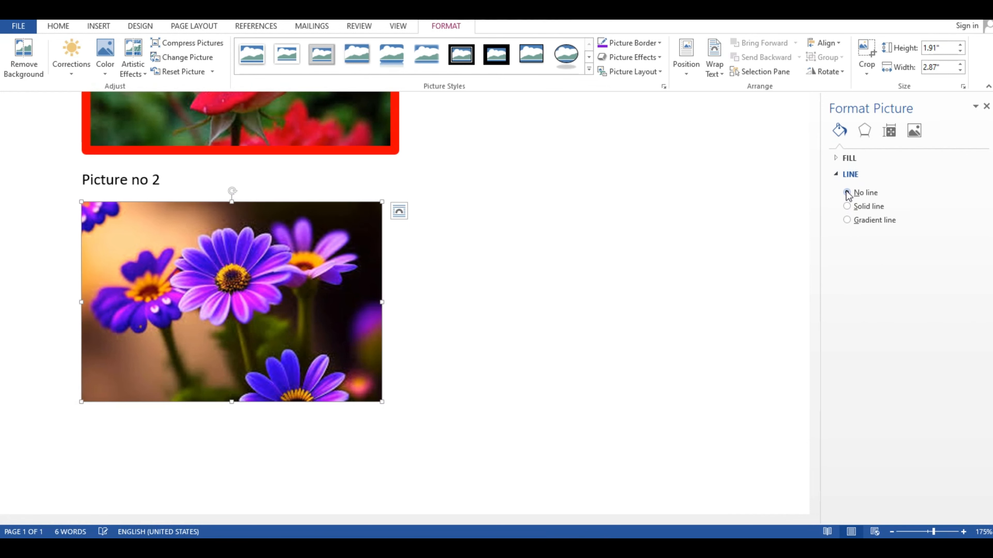
left_click(846, 207)
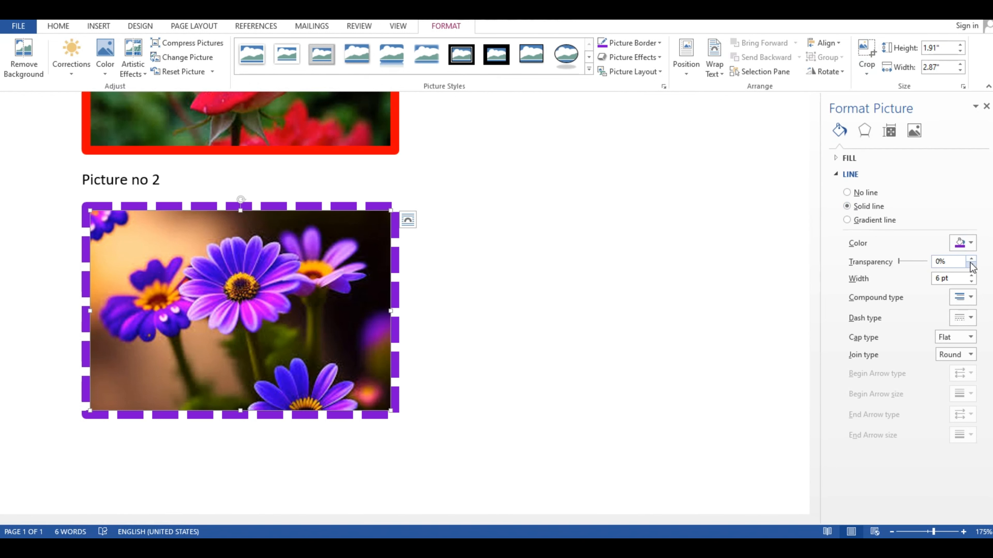
left_click(966, 245)
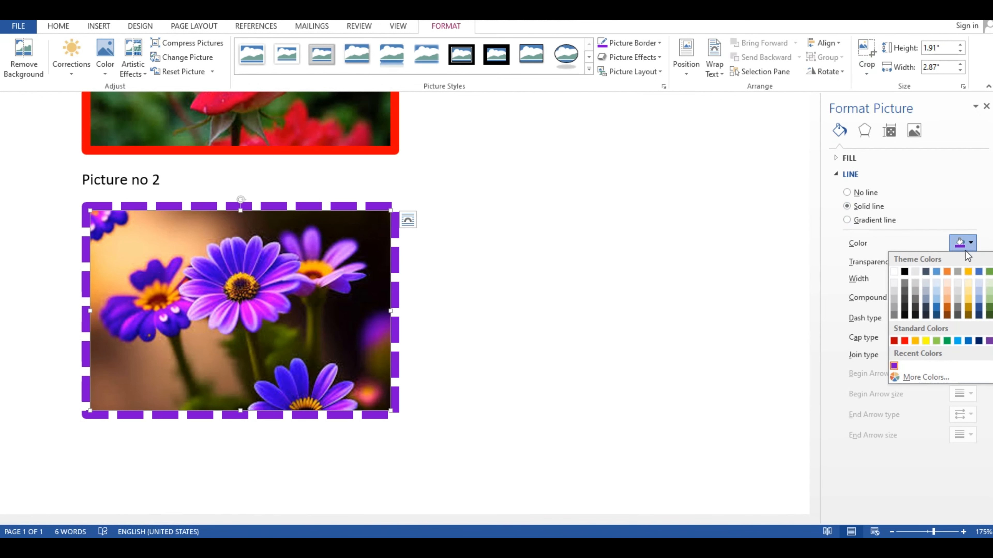
left_click(953, 214)
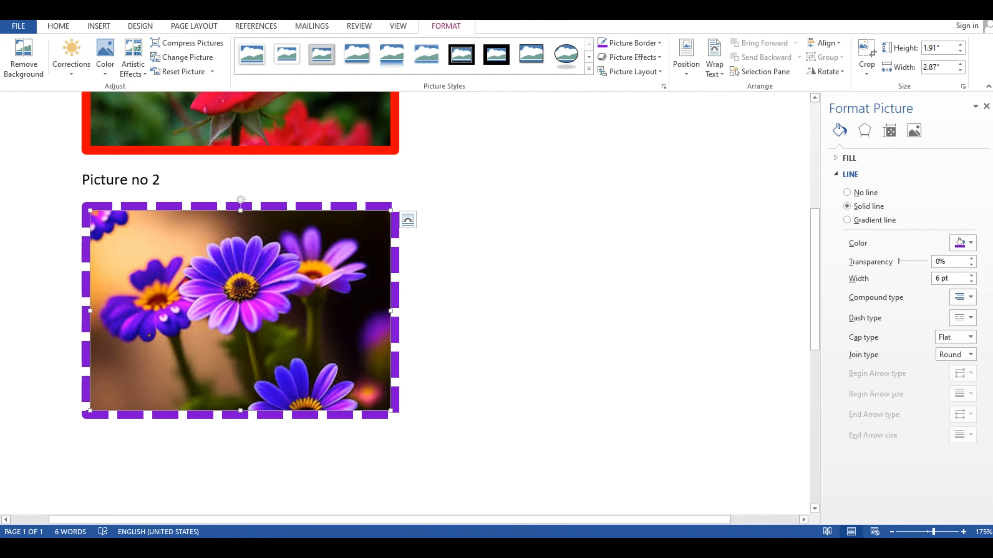
left_click(959, 280)
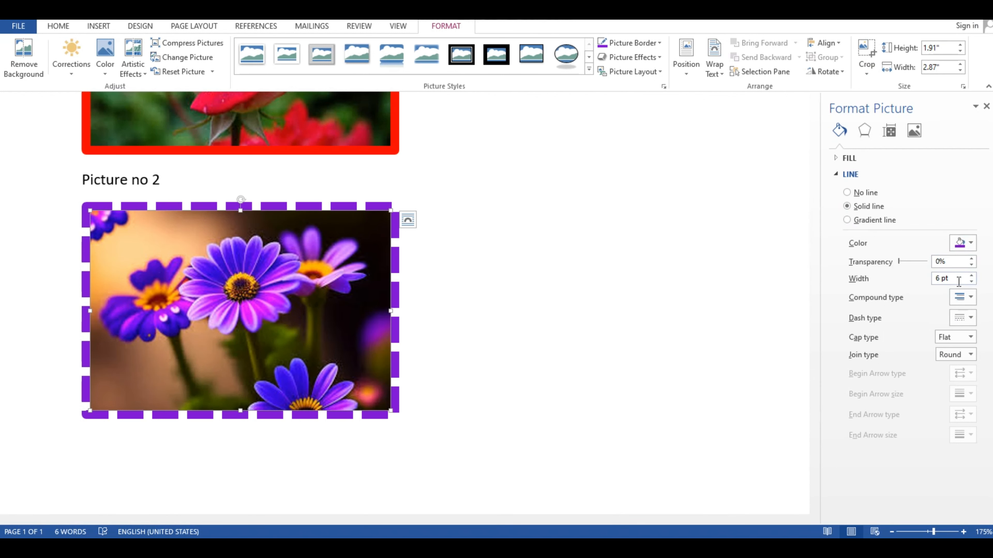
left_click(660, 43)
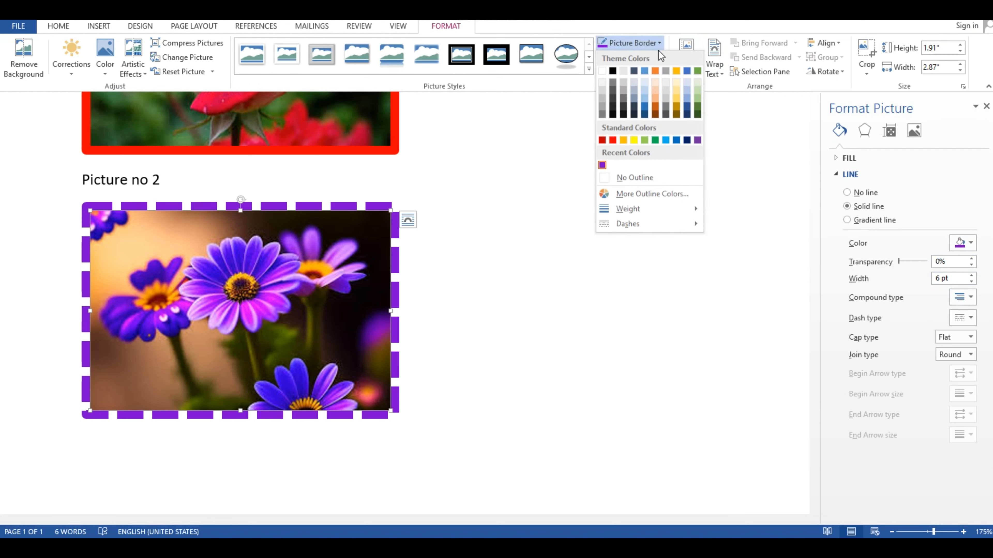
mouse_move(692, 211)
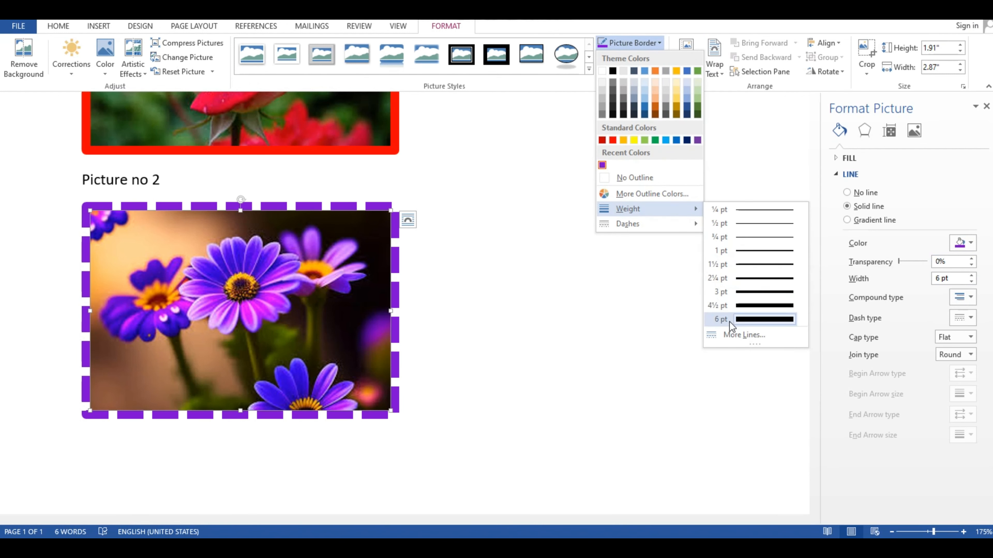
key("Escape")
key("Escape")
Step: Increase the width of the purple flower picture's border line to 8.25 pt
left_click(972, 275)
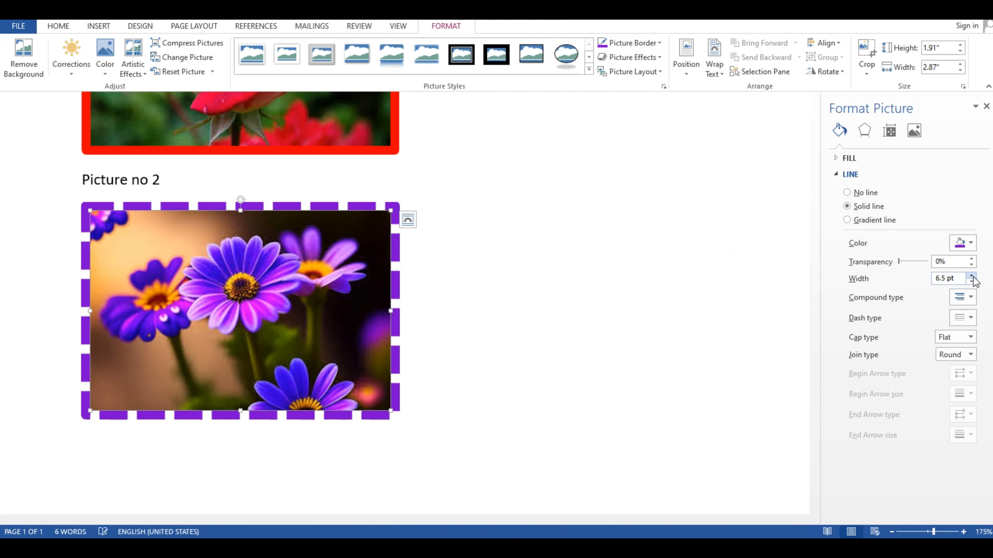
left_click(972, 276)
left_click(971, 275)
left_click(972, 276)
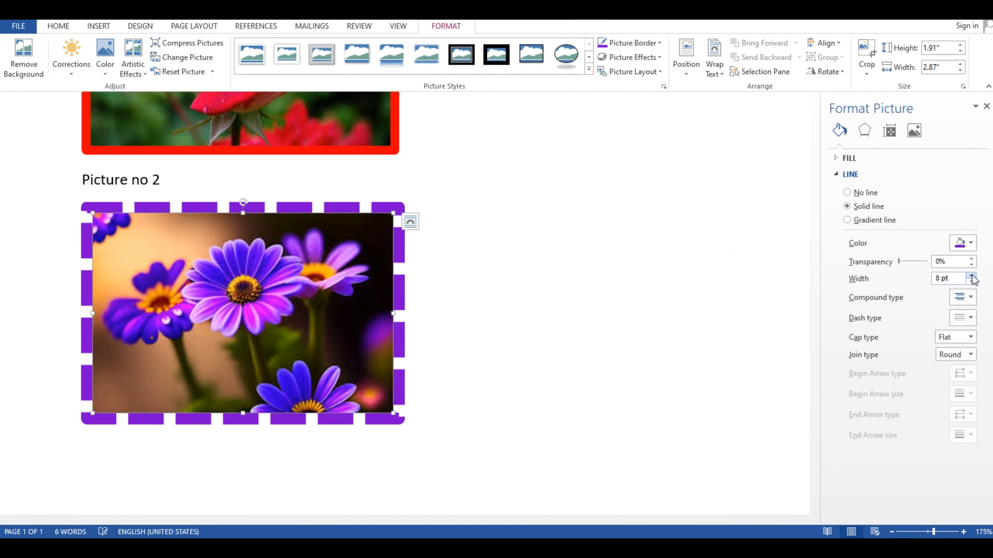
left_click(972, 276)
left_click(972, 276)
left_click(972, 276)
left_click(972, 282)
left_click(971, 281)
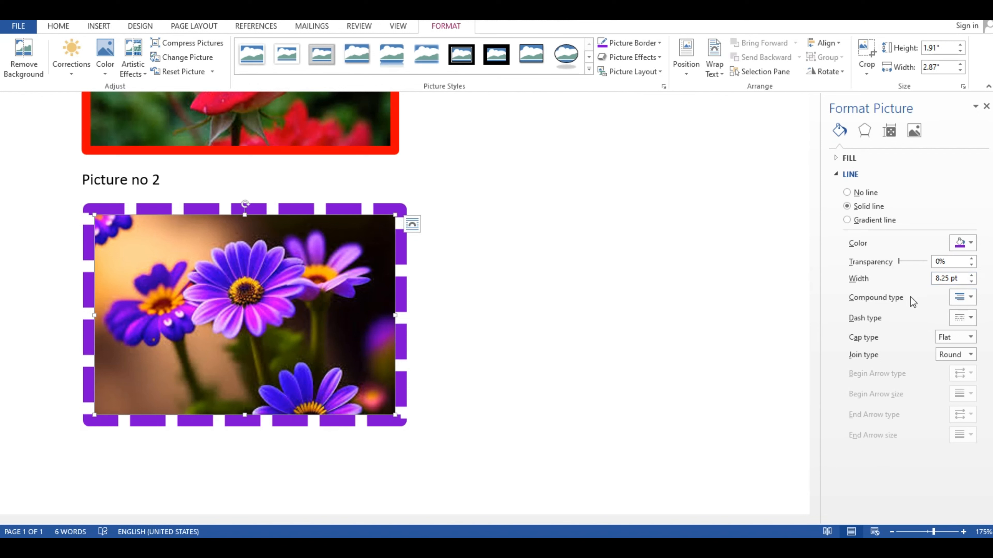
Step: Try the double compound type on the purple flower picture's border and deselect the picture
left_click(972, 301)
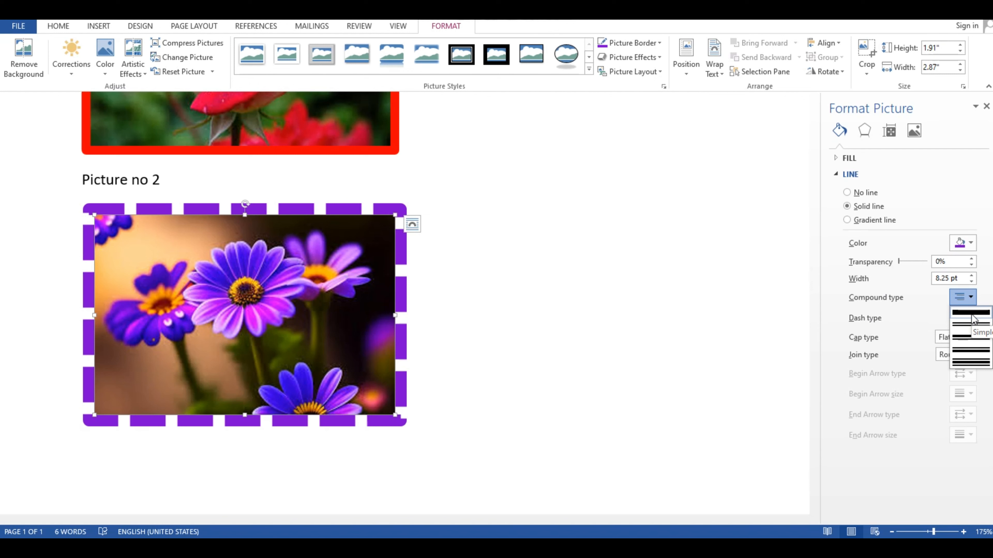
left_click(970, 325)
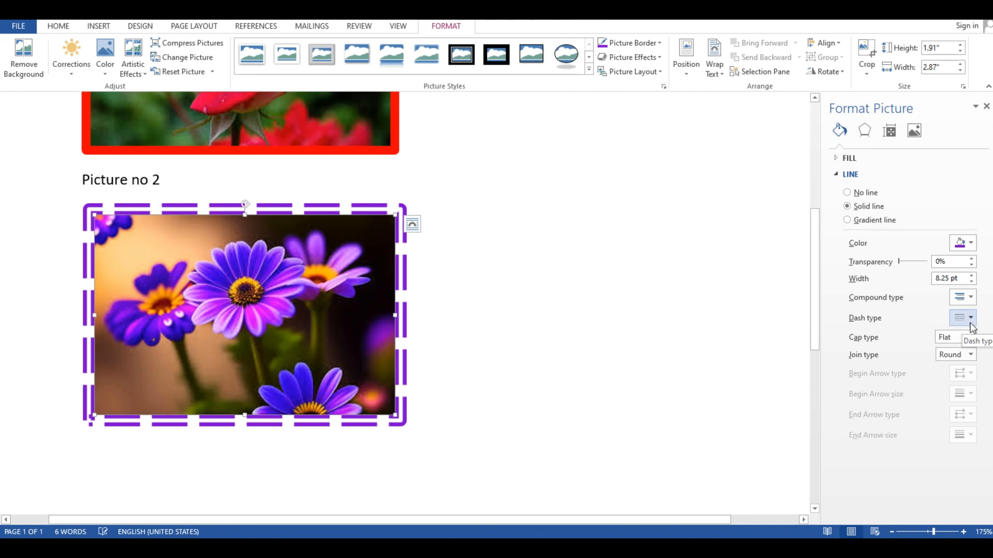
left_click(574, 247)
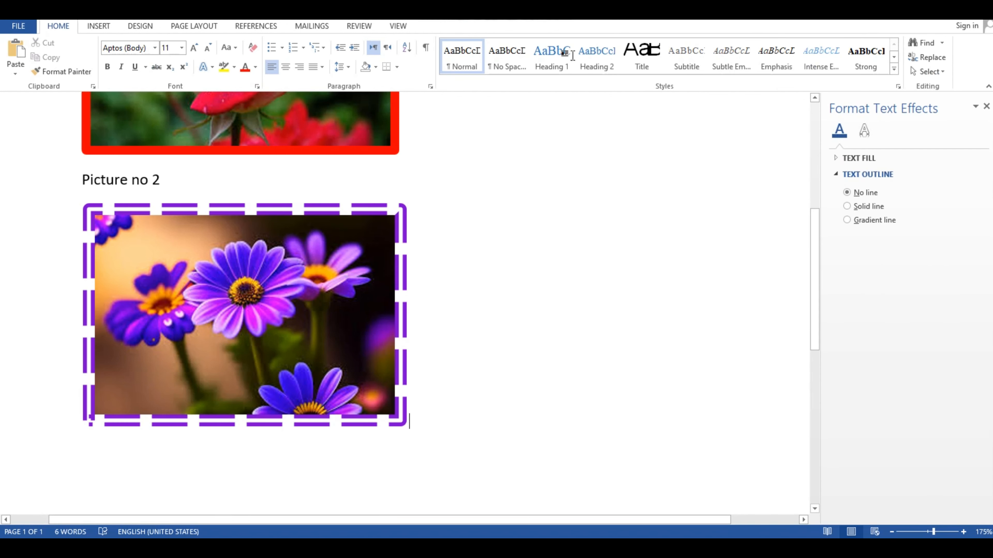
Step: Try a solid text outline with other compound types while the purple flower picture is not selected
left_click(847, 206)
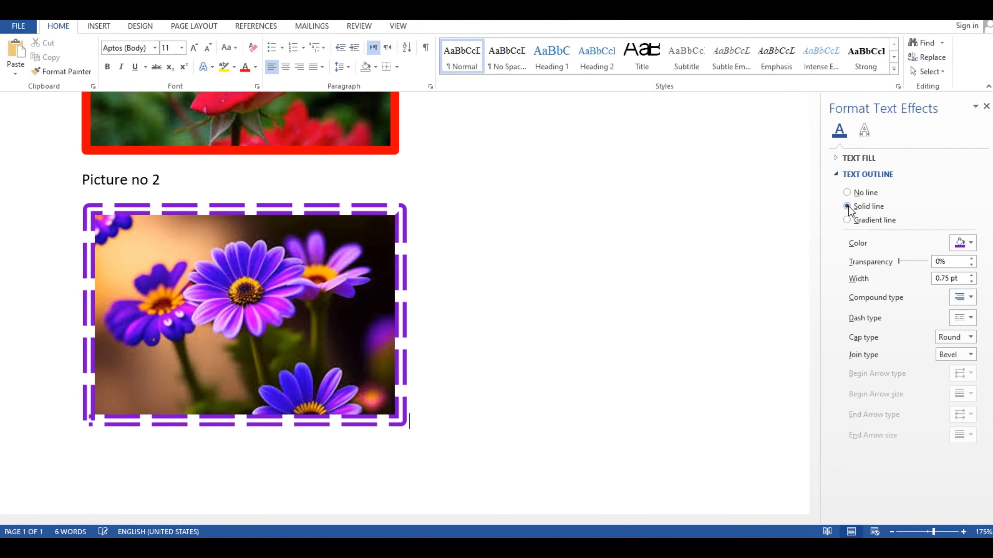
left_click(968, 297)
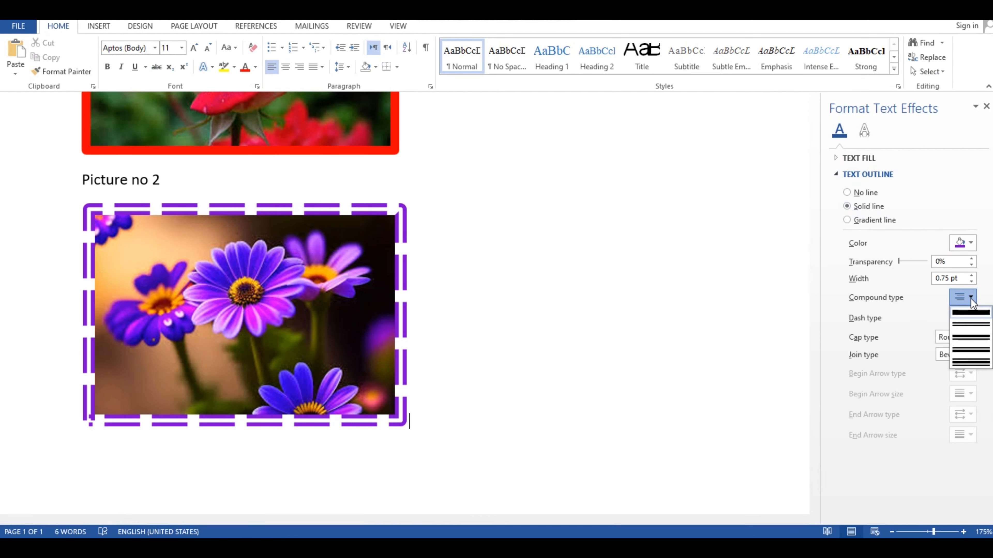
left_click(966, 348)
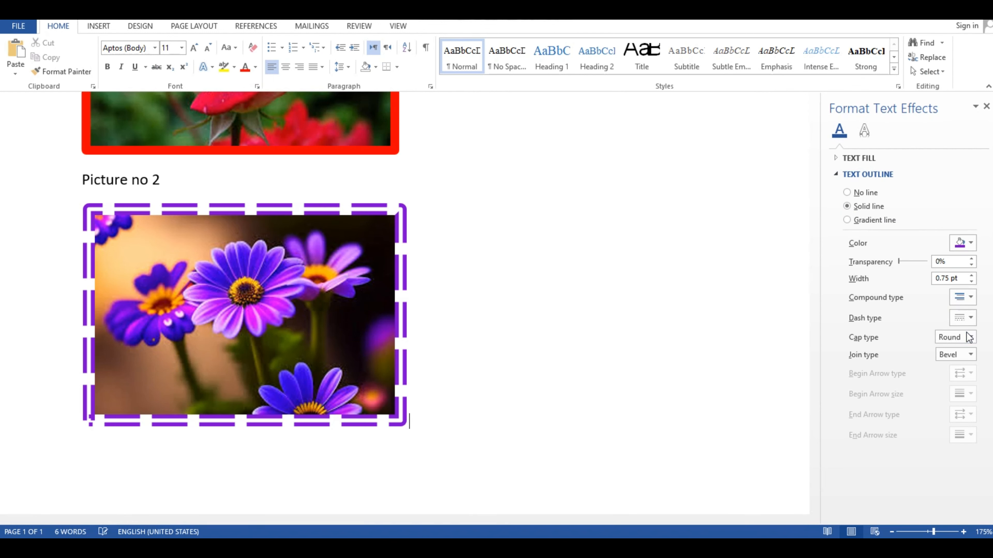
left_click(969, 297)
left_click(967, 352)
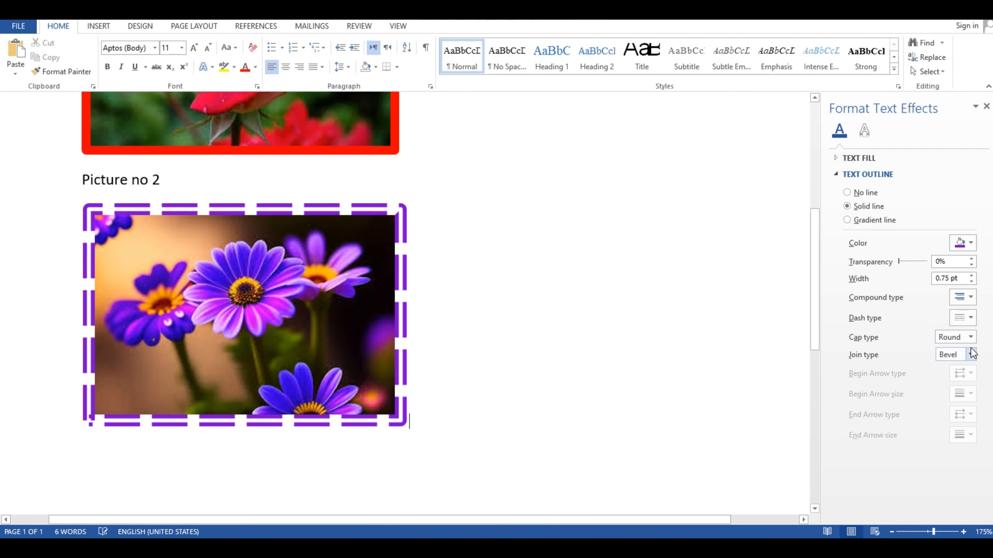
left_click(969, 300)
left_click(929, 313)
Step: Try the thick-thin and thin-thick compound types on the purple flower picture's border and settle on the triple line
left_click(349, 252)
left_click(964, 313)
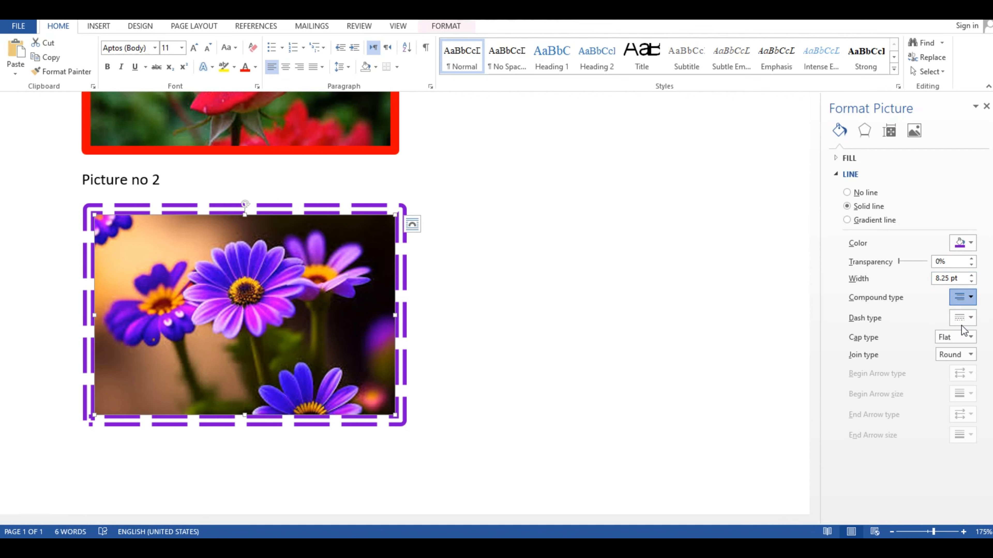
left_click(962, 297)
left_click(970, 341)
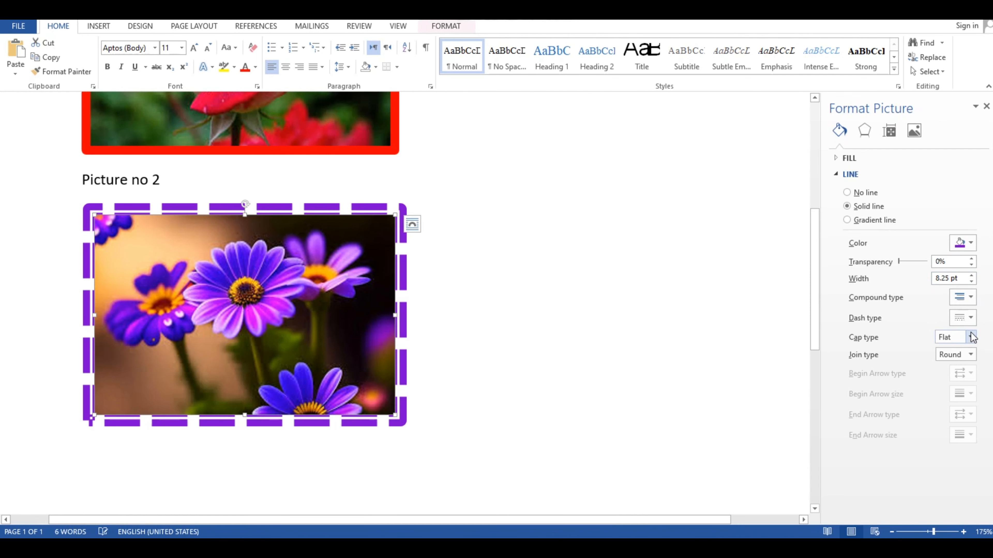
left_click(962, 298)
left_click(965, 350)
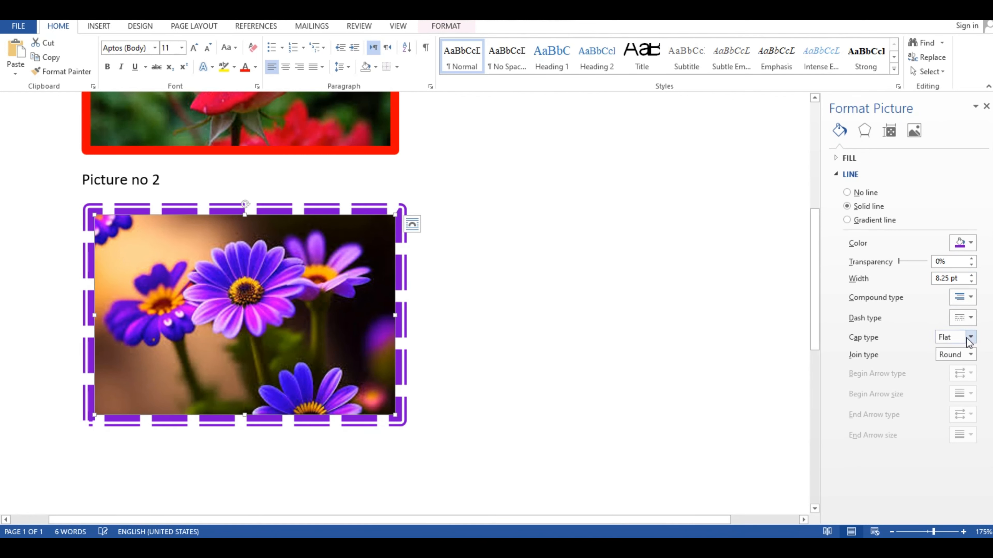
left_click(963, 297)
left_click(962, 360)
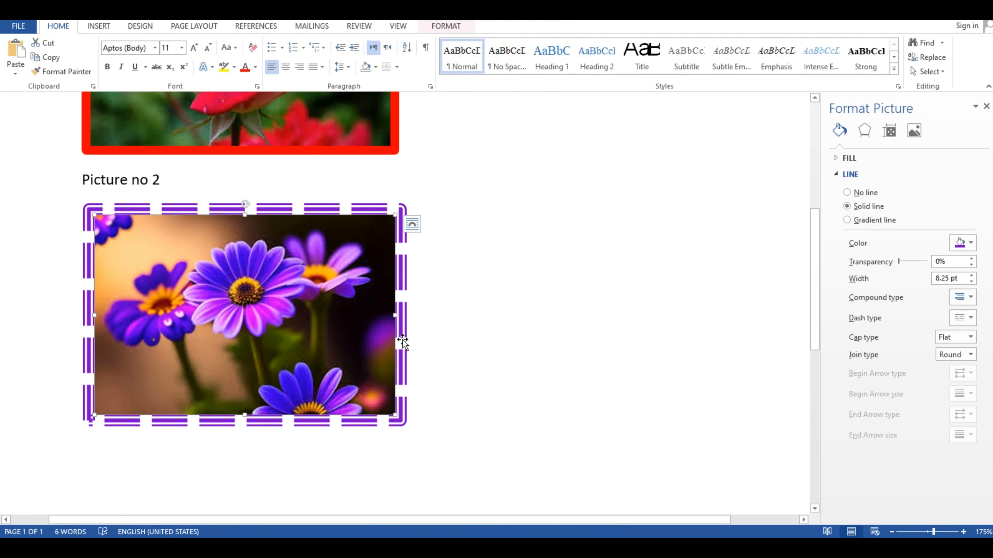
left_click(682, 281)
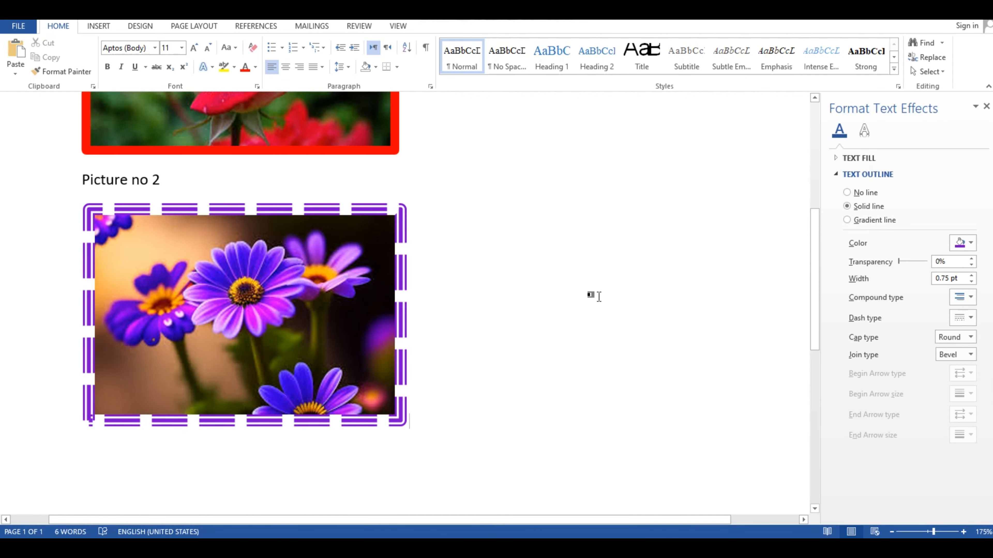
Step: Try the round dot, solid and square dot dash types on the purple flower picture's border
left_click(366, 321)
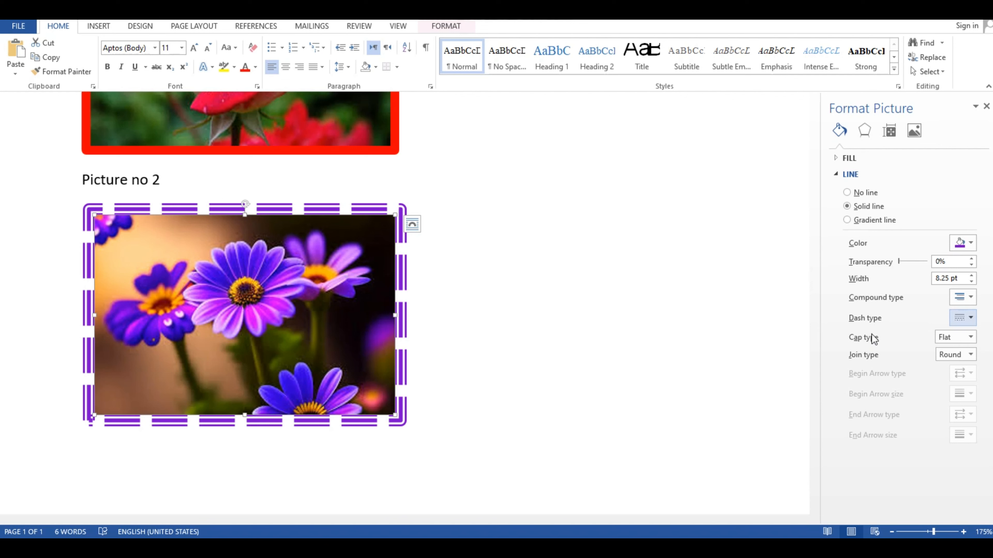
left_click(972, 322)
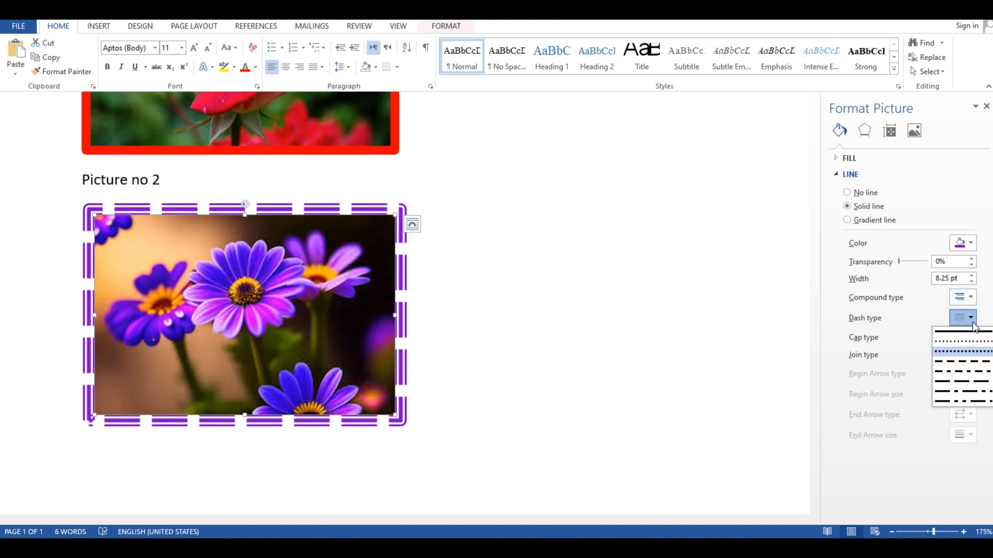
left_click(965, 344)
left_click(970, 318)
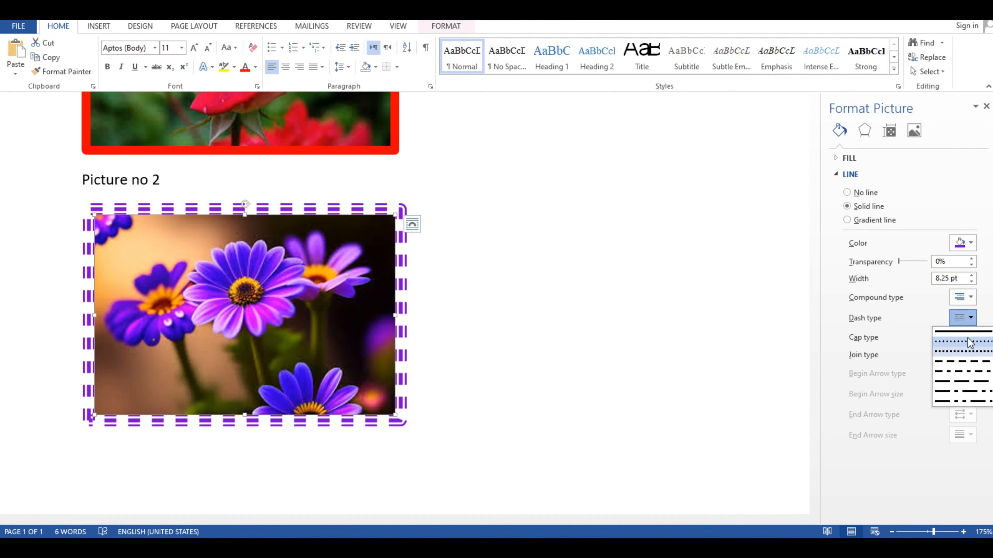
left_click(967, 332)
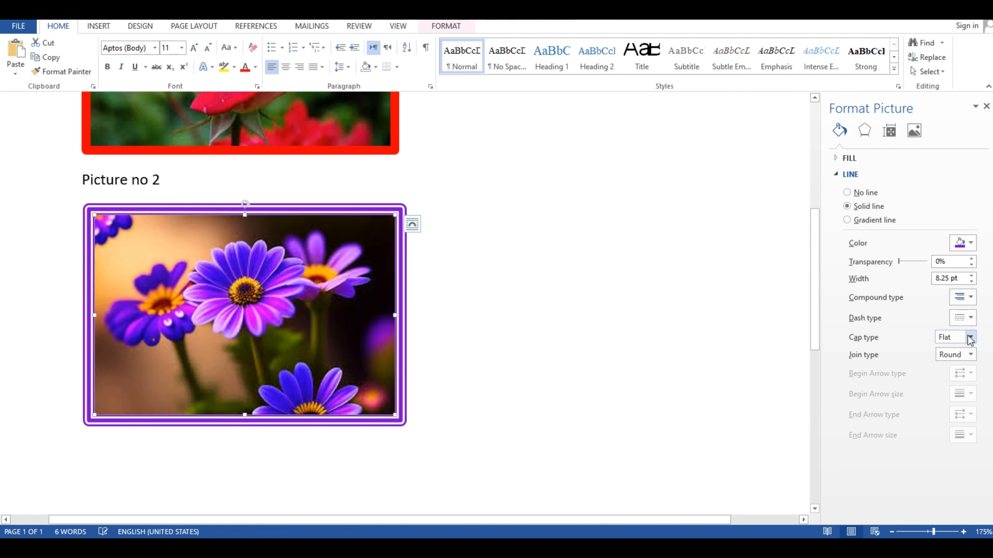
left_click(965, 318)
left_click(963, 352)
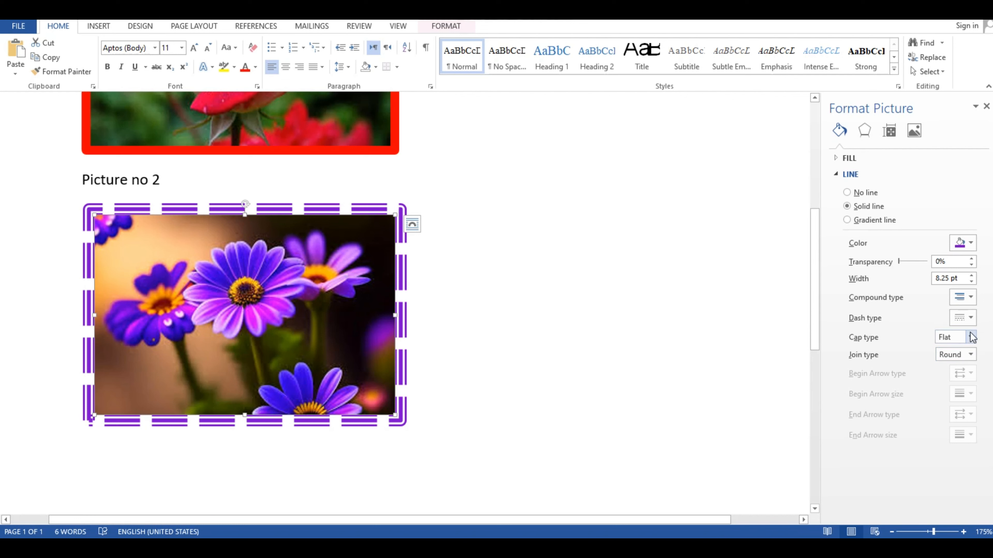
Step: Try the dash, dash dot and long dash types on the purple flower picture's border
left_click(970, 318)
left_click(962, 359)
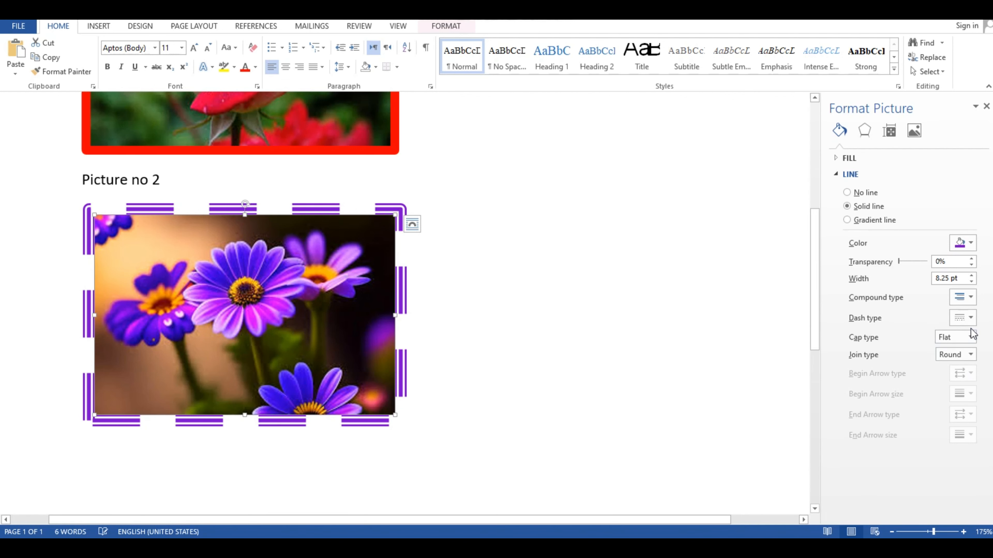
left_click(971, 318)
left_click(973, 370)
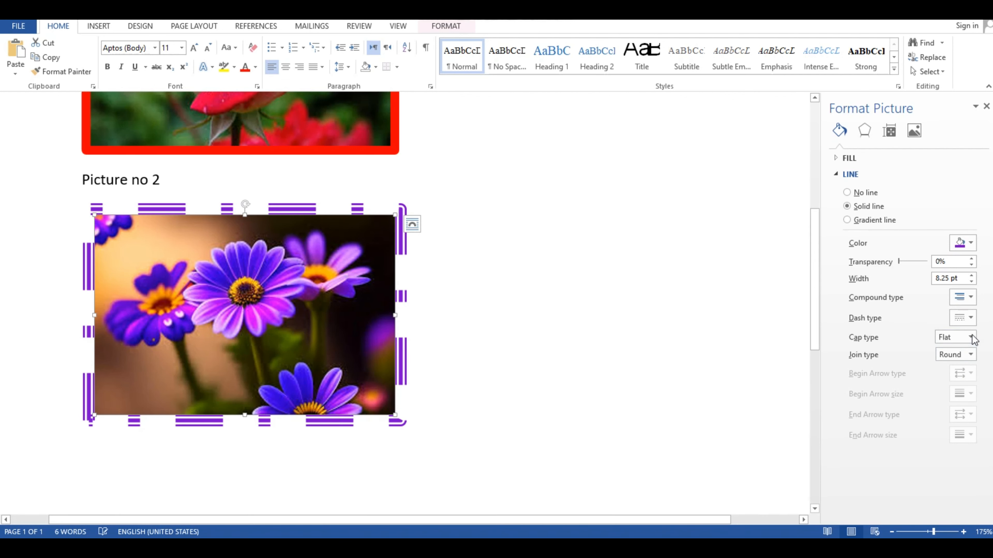
left_click(970, 318)
left_click(977, 381)
Step: Try the long dash dot type on the purple flower picture's border, settle on the solid dash type and deselect the picture
left_click(971, 317)
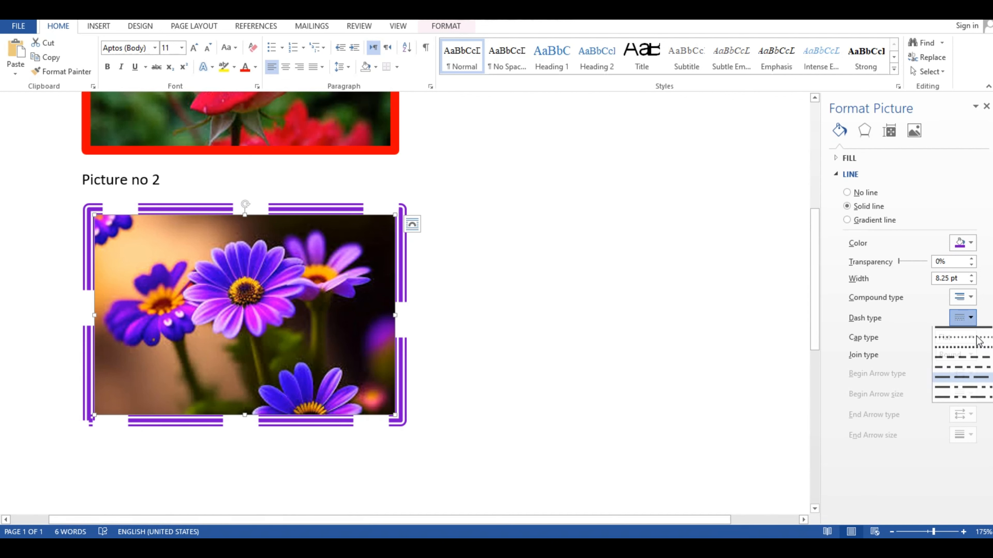
left_click(973, 392)
left_click(970, 318)
left_click(979, 390)
left_click(970, 318)
left_click(963, 334)
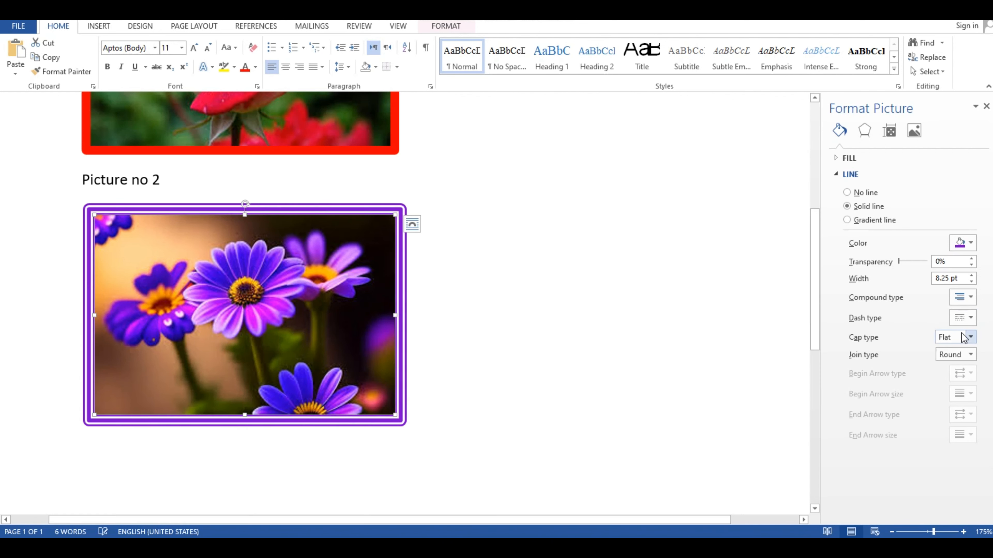
left_click(697, 305)
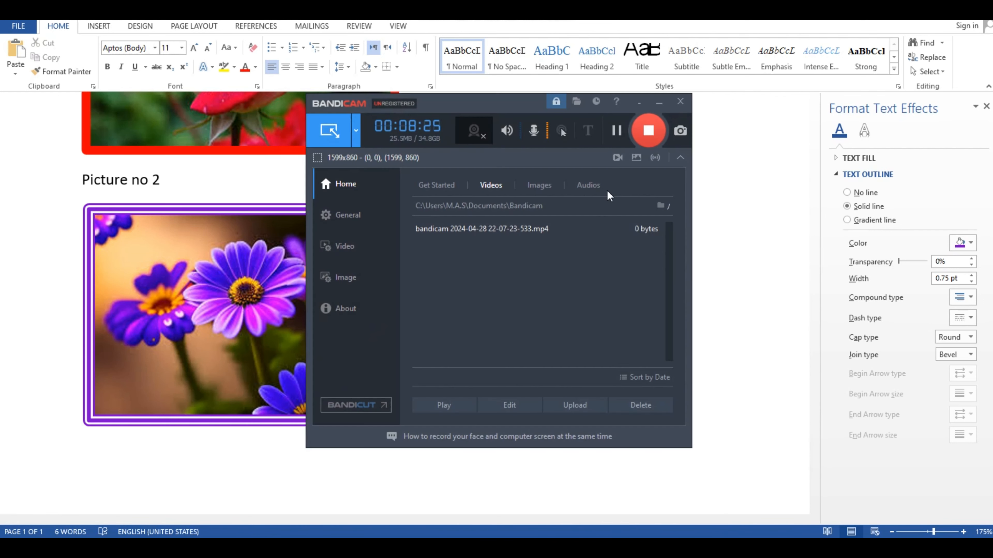
left_click(638, 101)
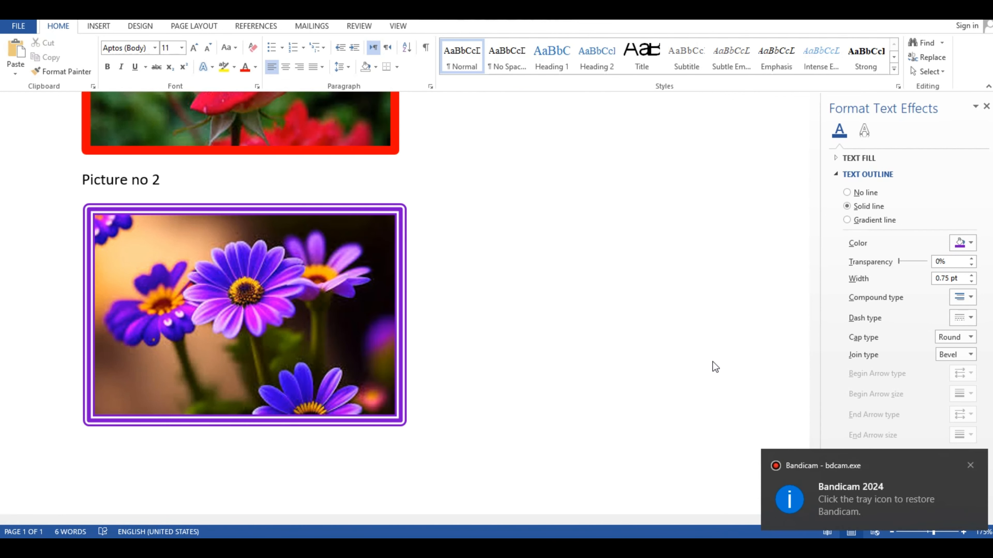
left_click(970, 466)
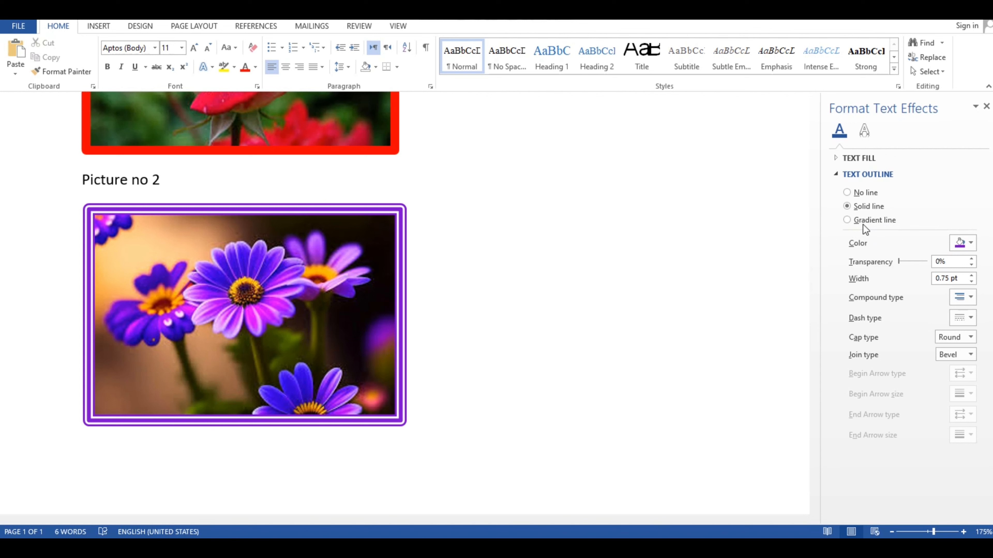
Step: Switch the text outline to a gradient line and apply the dark blue radial preset gradient
left_click(847, 220)
scroll(907, 355, "down", 1)
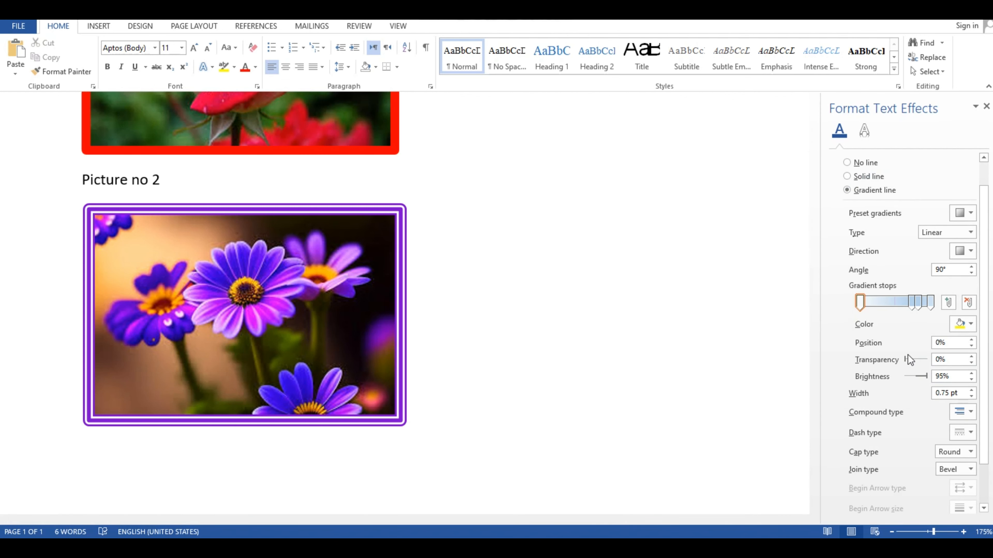
scroll(908, 355, "down", 1)
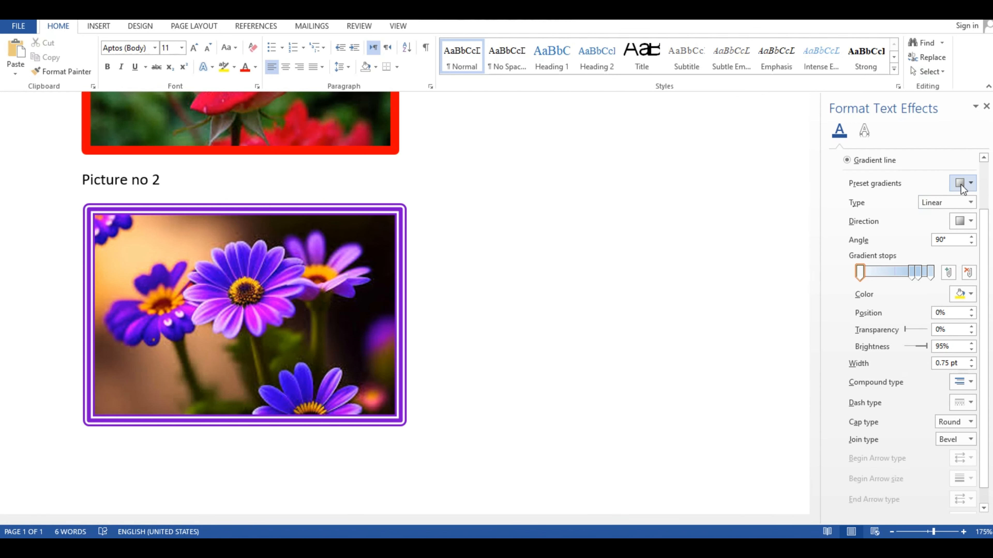
left_click(967, 186)
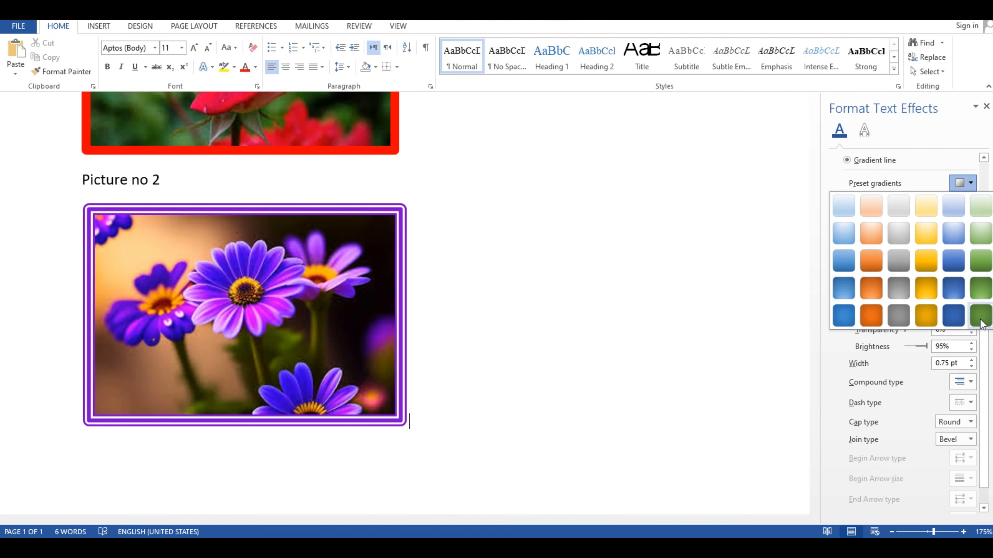
left_click(952, 312)
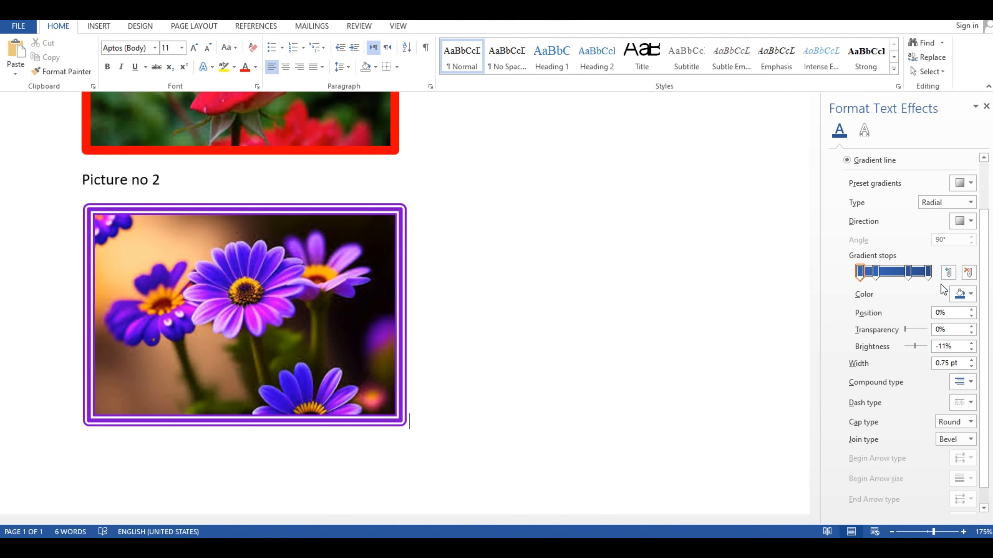
Step: Colour the text outline's first gradient stop red and move the second stop to position 35%
left_click(971, 295)
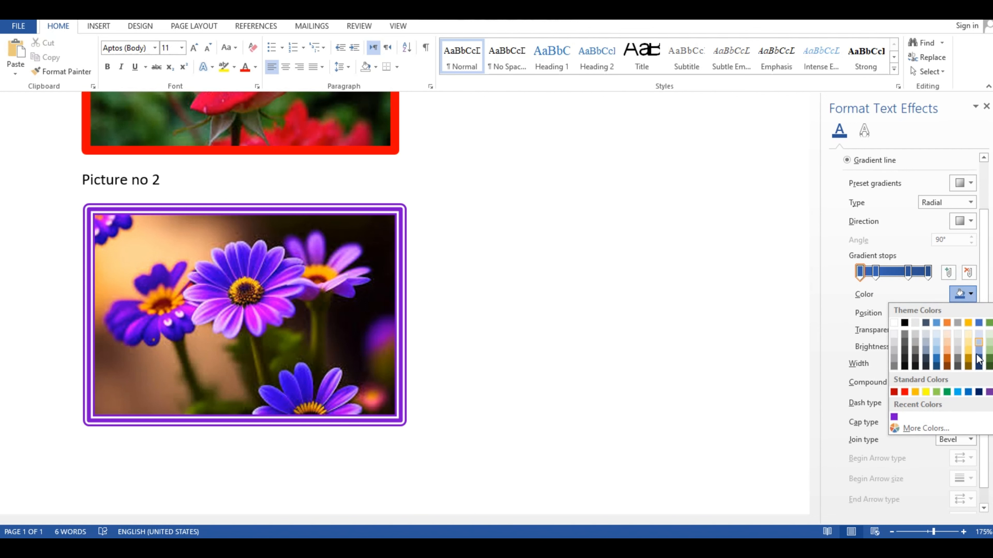
left_click(905, 393)
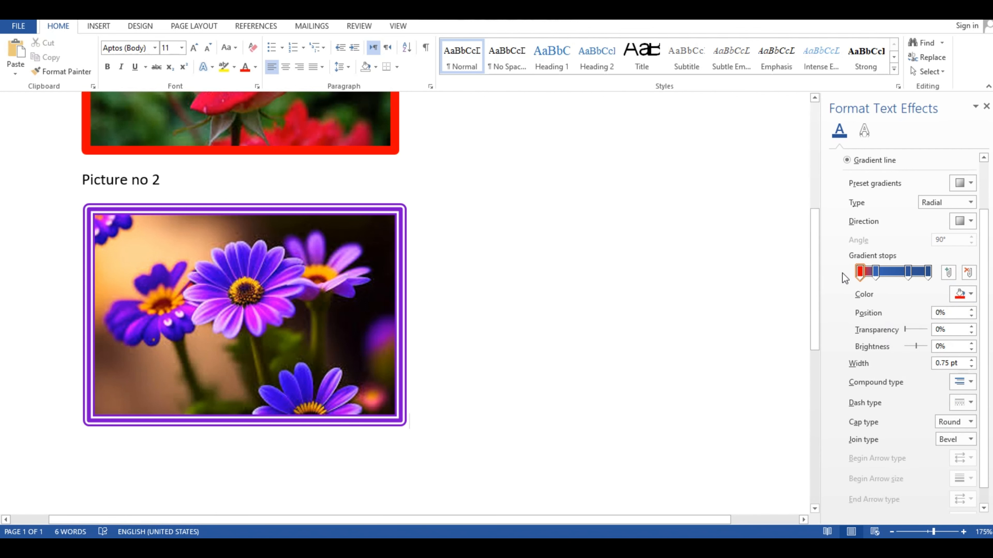
left_click_drag(874, 274, 884, 274)
left_click(905, 274)
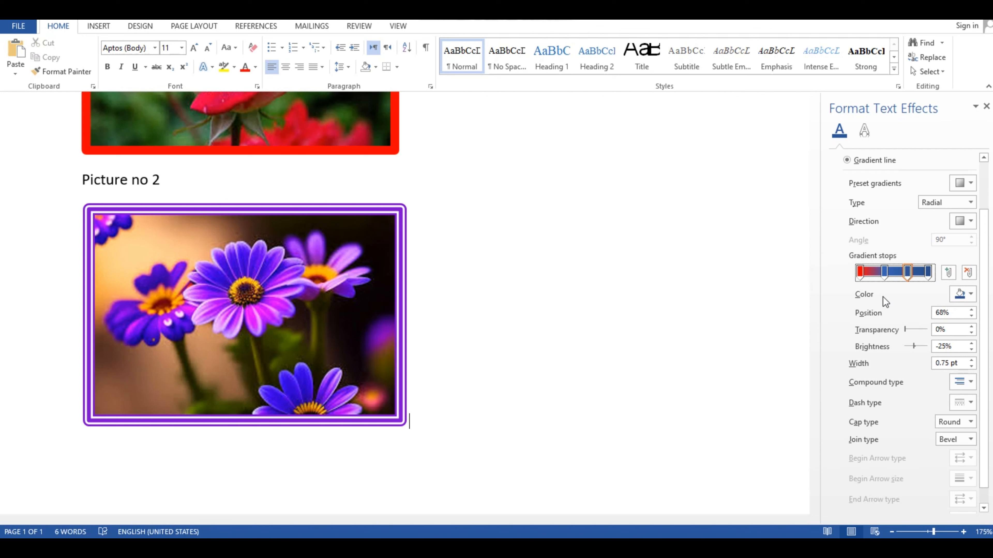
Step: Colour the text outline's second gradient stop yellow
left_click(860, 274)
left_click_drag(860, 276, 861, 277)
left_click(883, 274)
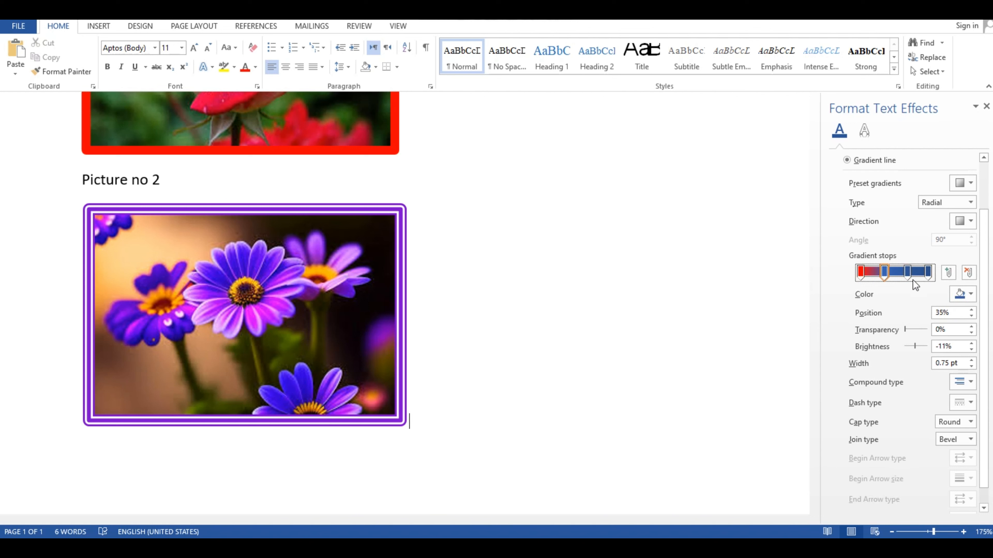
left_click(970, 296)
left_click(922, 394)
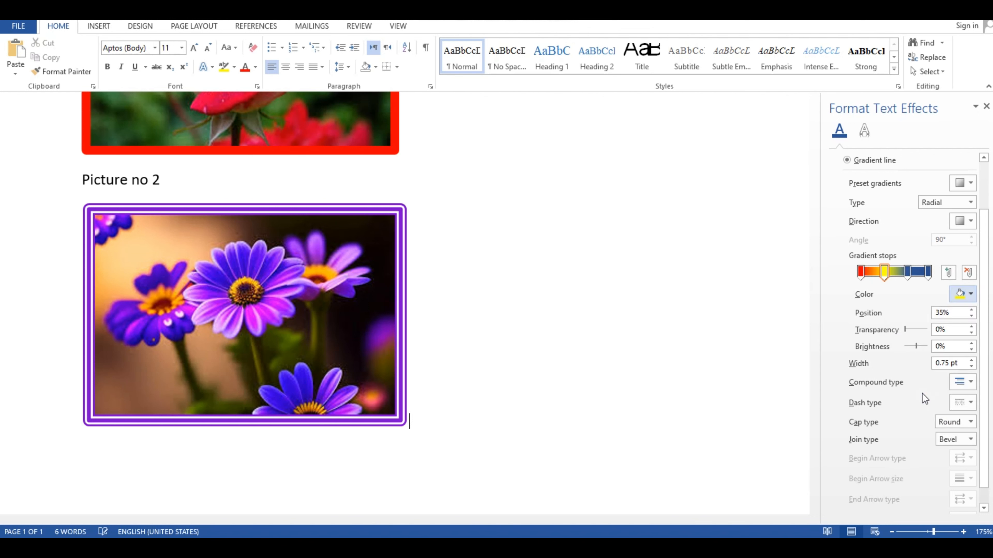
Step: Colour the text outline's third gradient stop, at 68%, with the lightest shade of the white theme colour
left_click(907, 272)
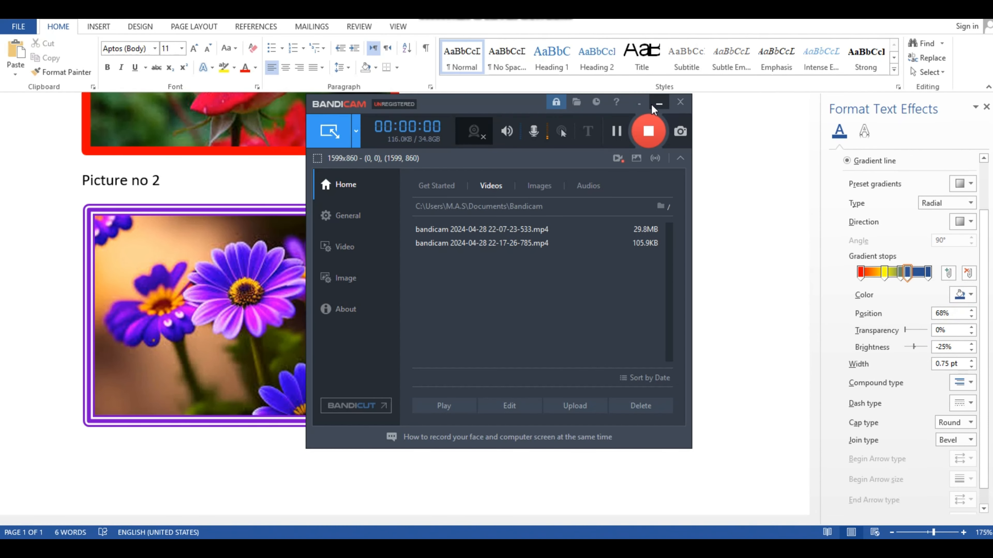
left_click(652, 104)
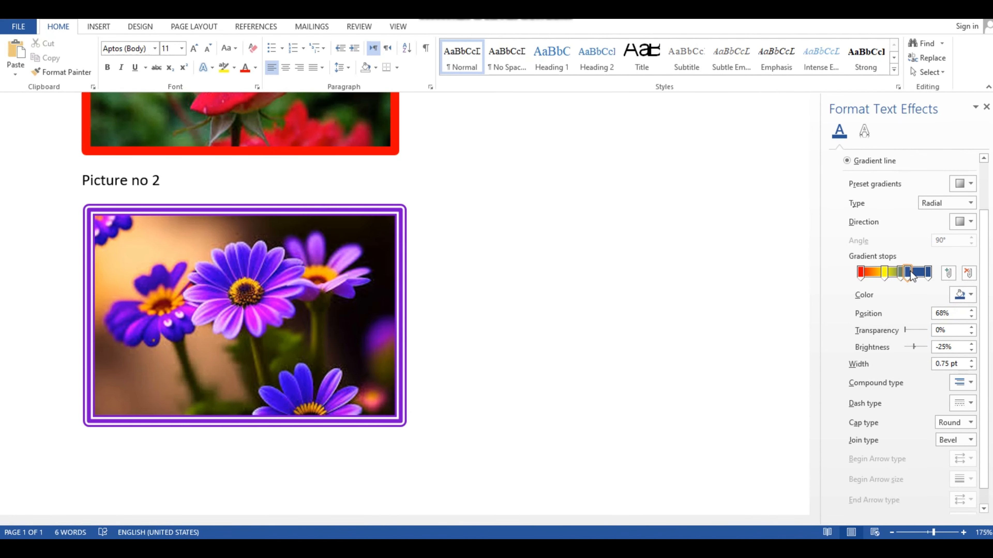
left_click(971, 296)
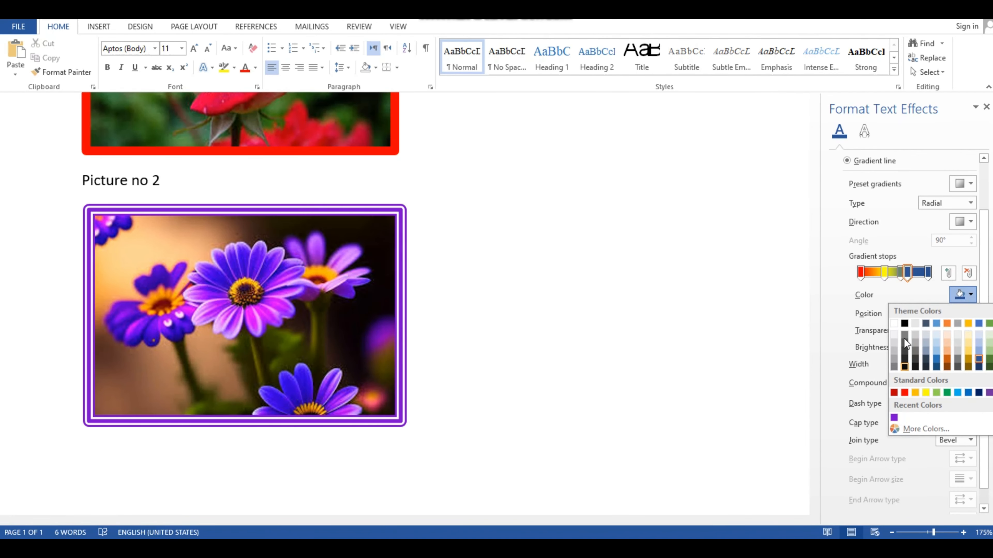
left_click(894, 335)
Step: Colour the text outline's last gradient stop green and set the radial direction to spread from the bottom-left corner
left_click(929, 273)
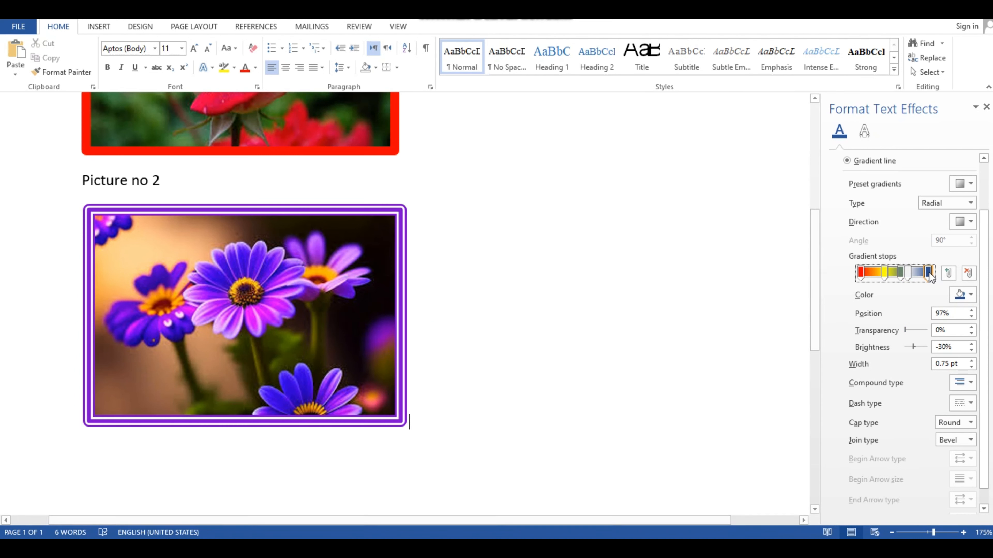
left_click(970, 295)
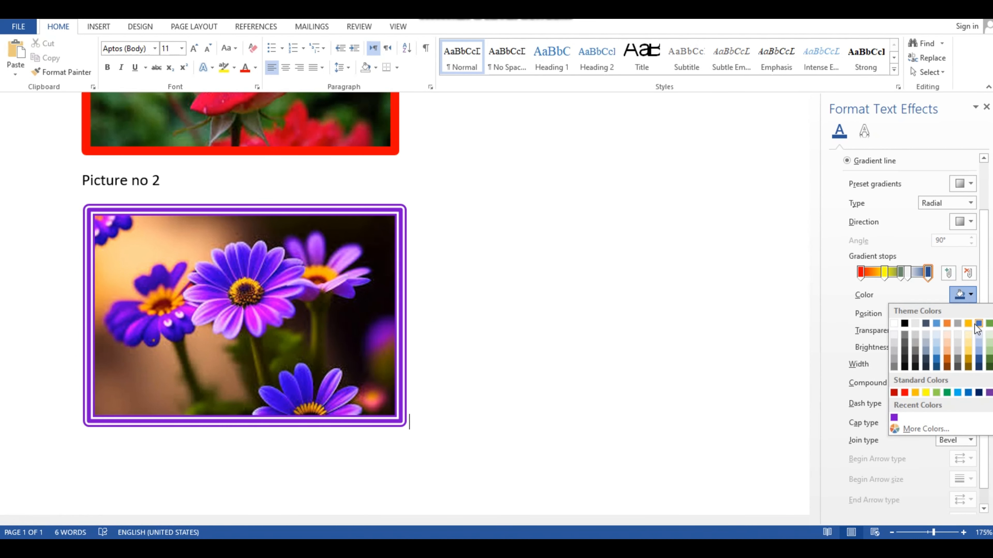
left_click(983, 329)
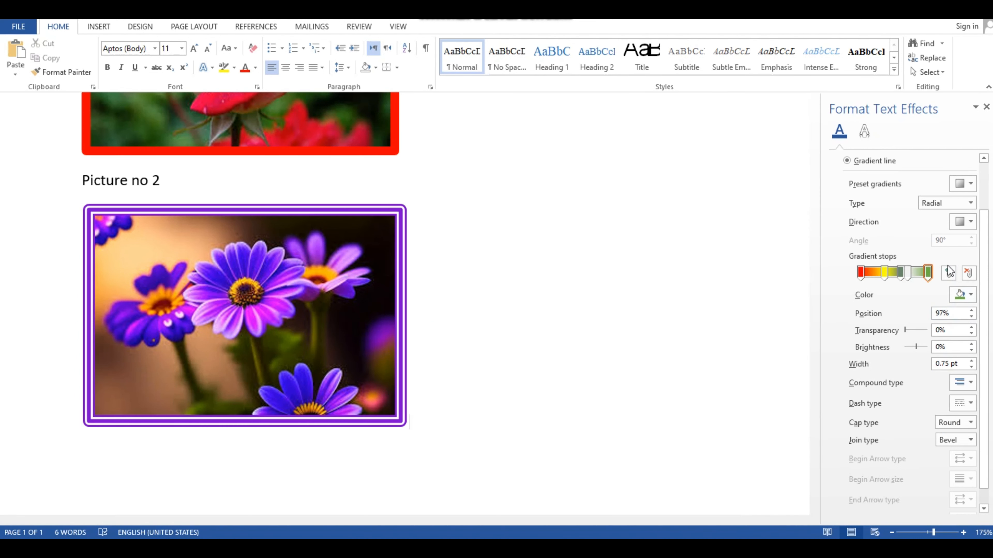
left_click(964, 222)
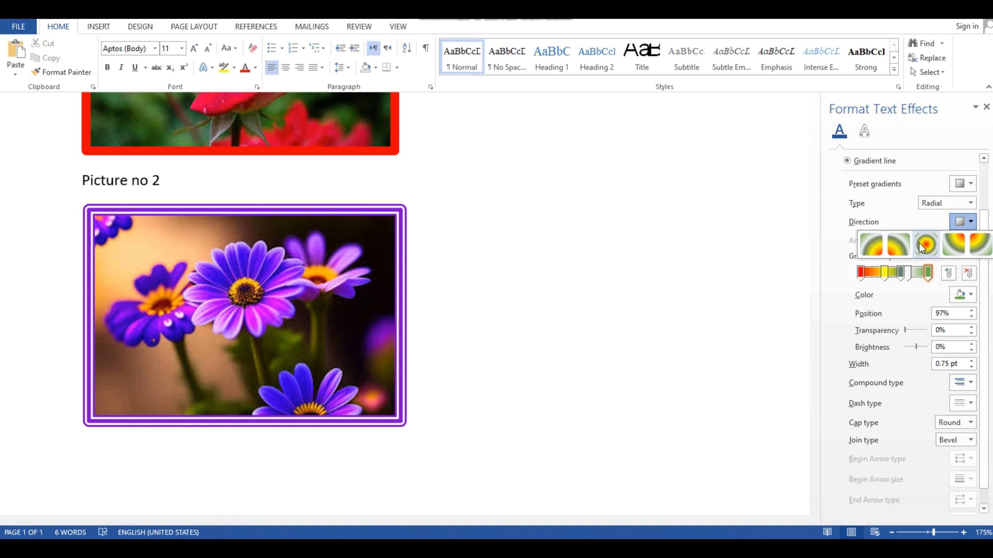
left_click(900, 246)
Step: Try a gradient line on the purple flower picture's border with a stop at 70%, undo it and deselect the picture
left_click(350, 228)
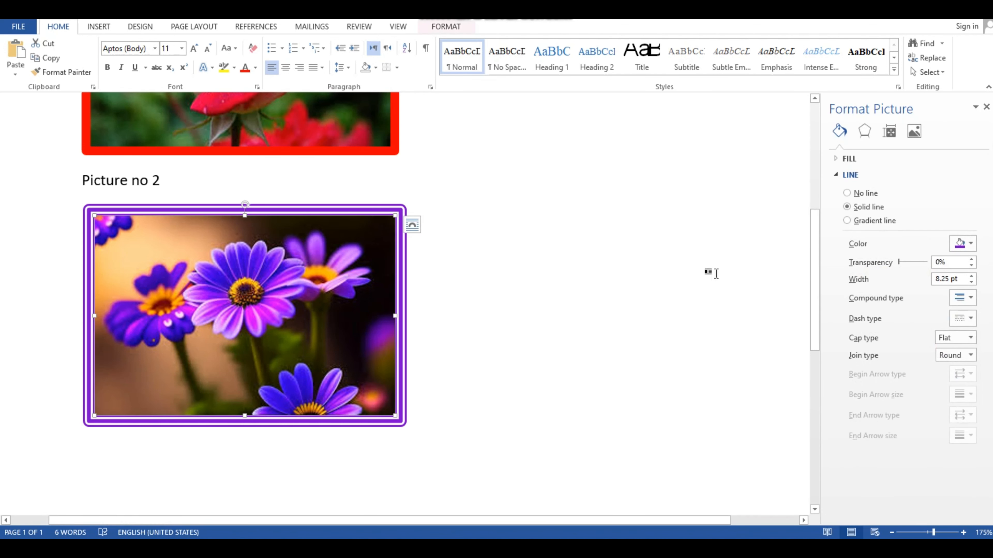
left_click(846, 221)
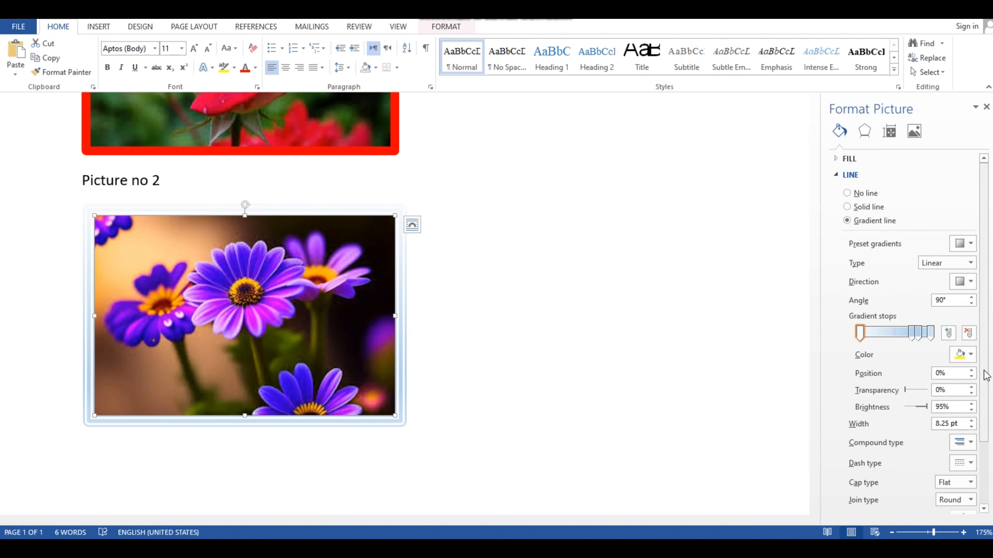
mouse_move(909, 335)
left_mouse_down()
mouse_move(884, 334)
mouse_move(909, 335)
left_mouse_up()
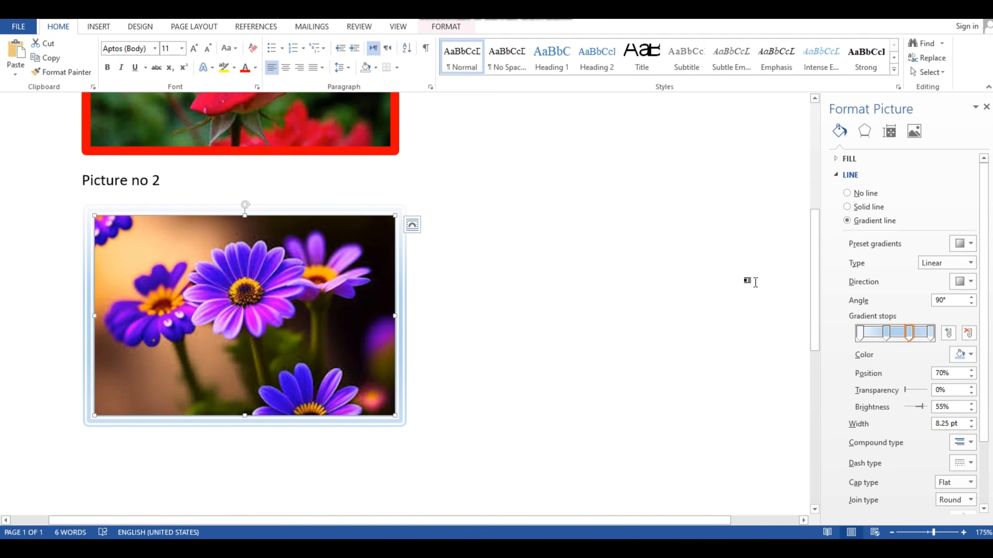
left_click(755, 282)
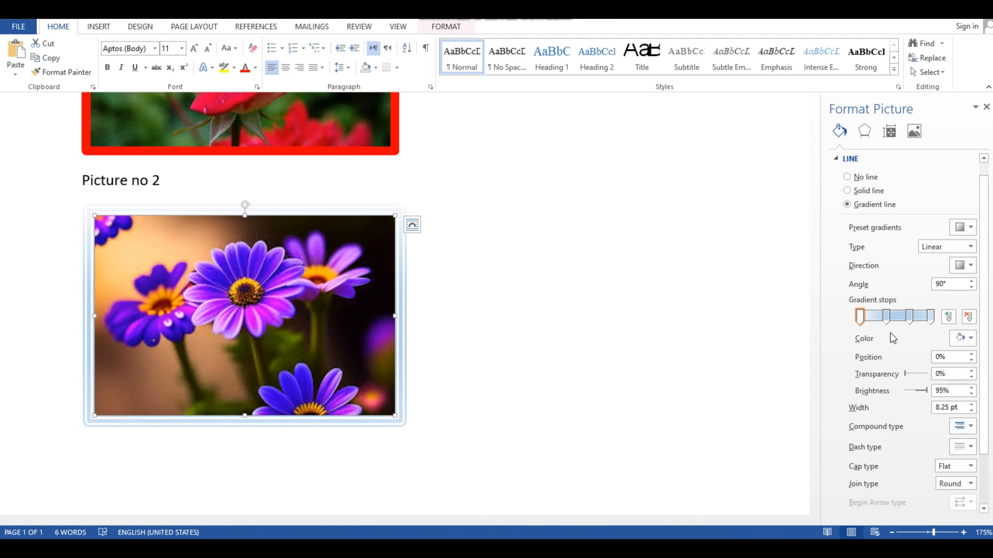
left_click(698, 304)
left_click(986, 107)
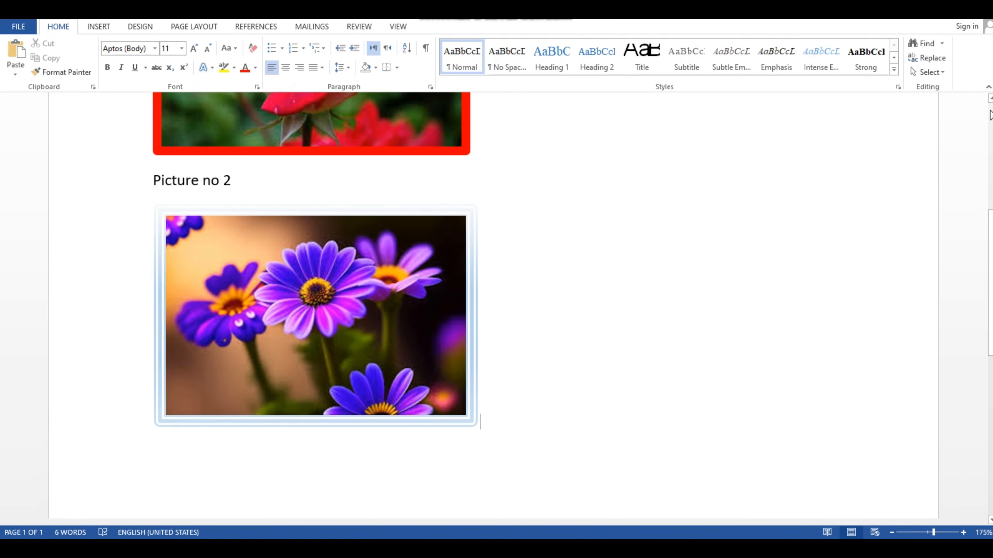
key("ctrl+z")
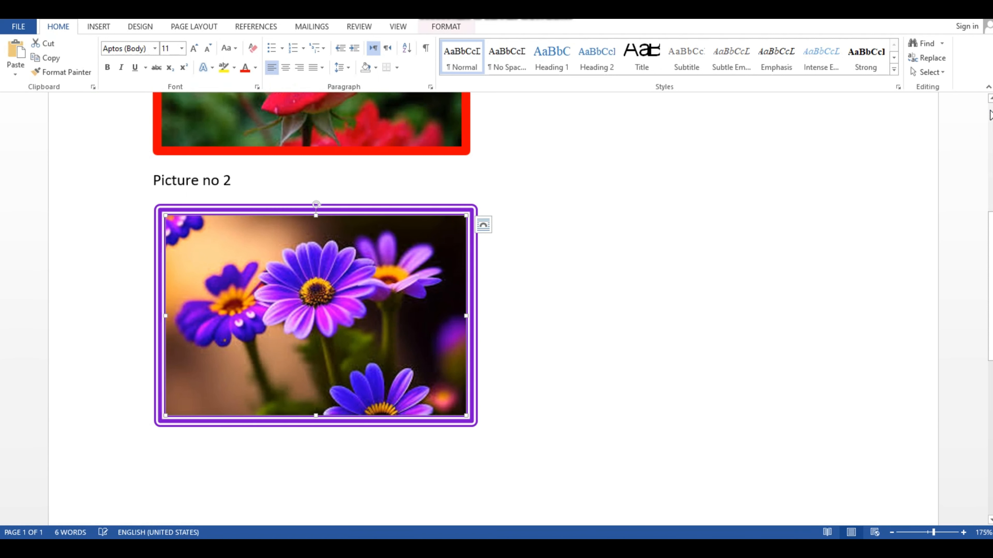
left_click(669, 195)
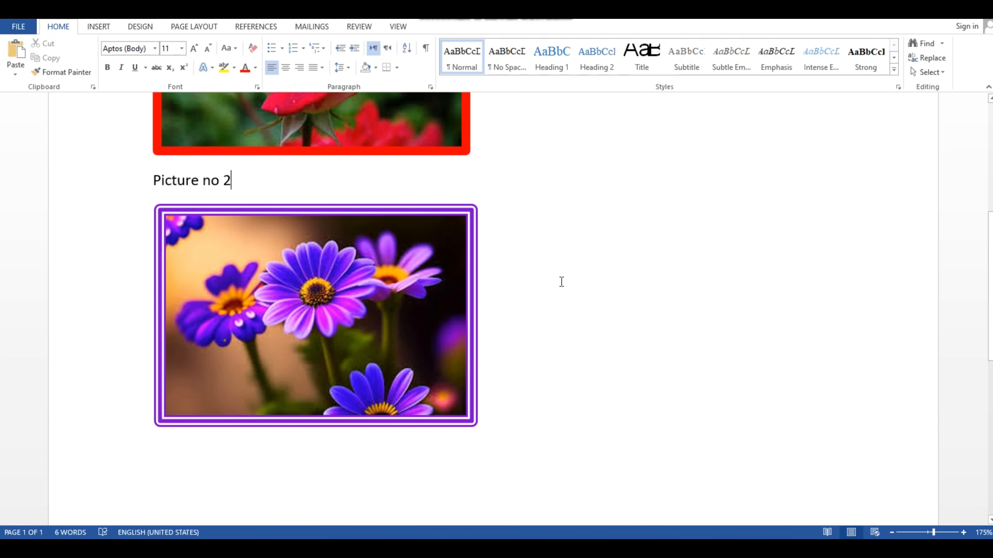
Step: Switch the purple flower picture's border to a gradient line and position its middle stops at 38% and 71%
left_click(451, 288)
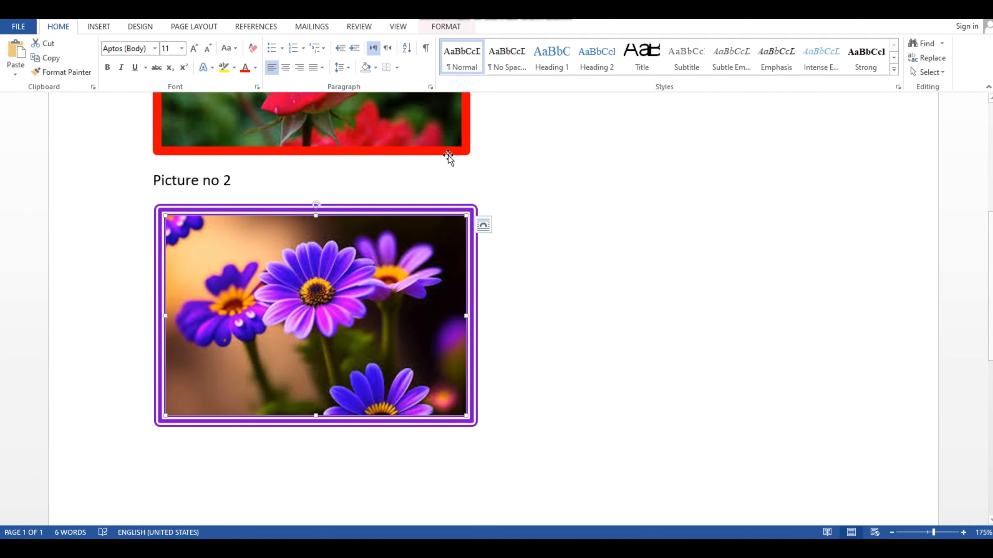
left_click(454, 28)
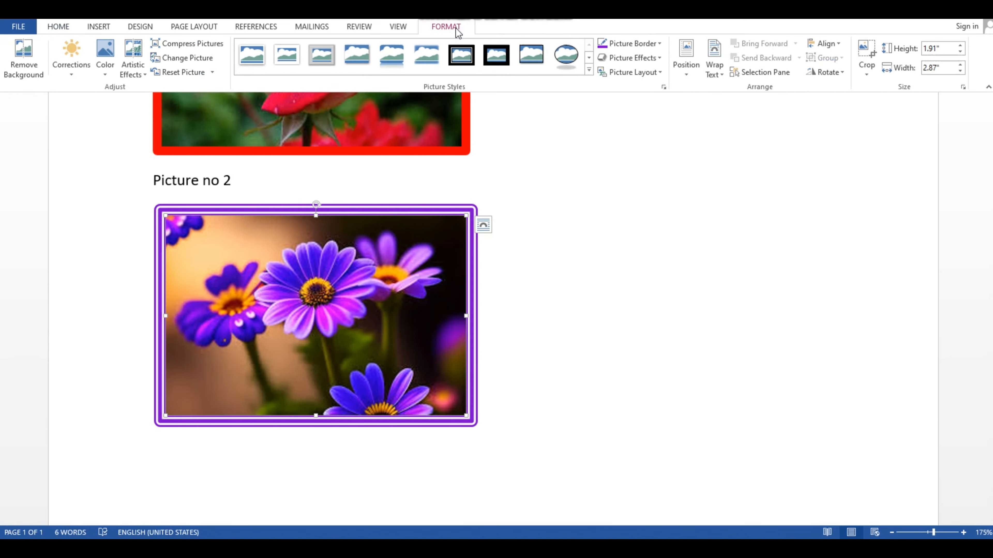
left_click(648, 46)
mouse_move(649, 218)
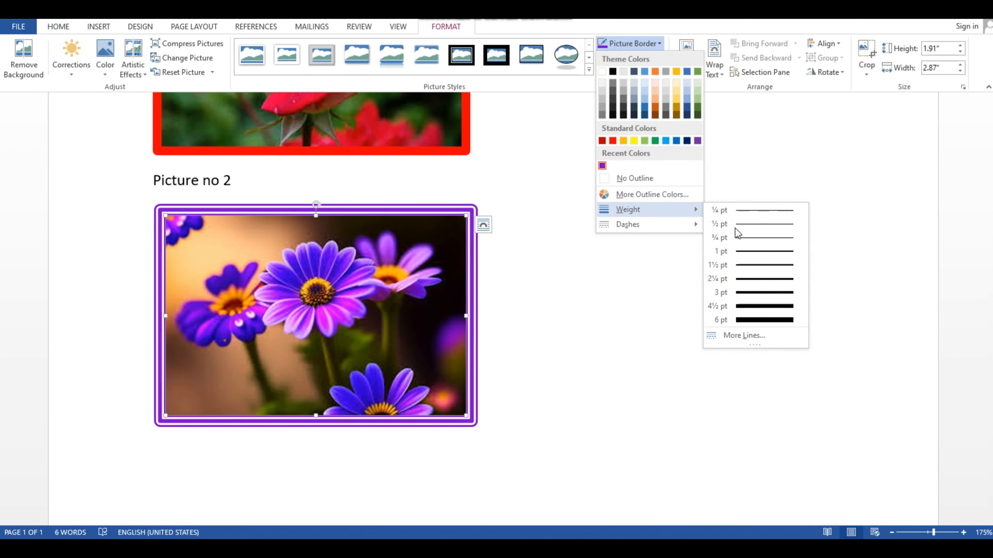
left_click(747, 340)
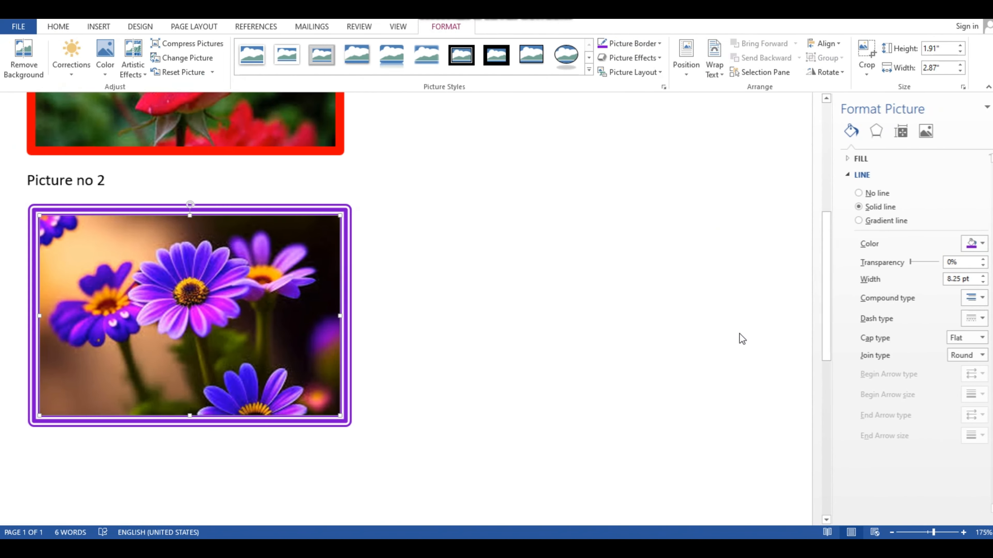
left_click(850, 225)
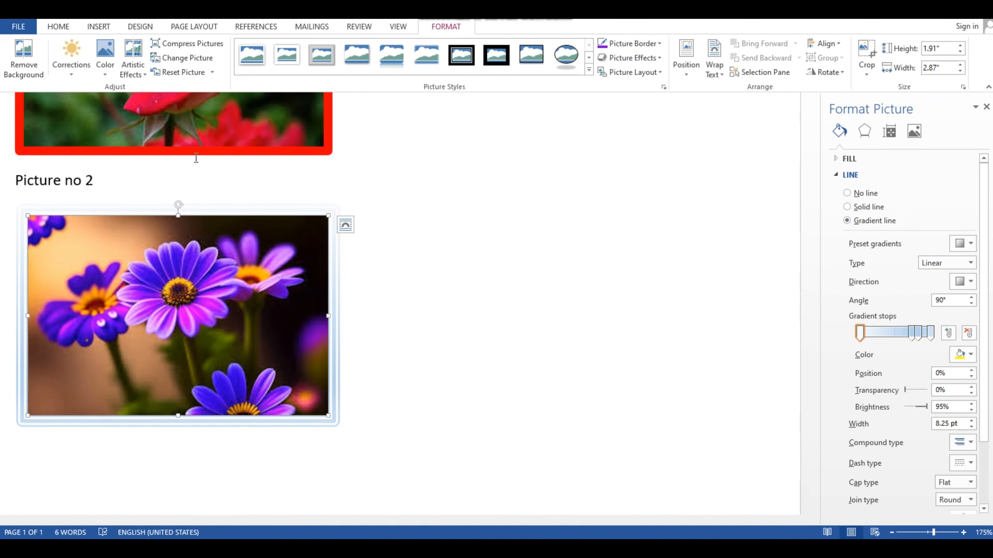
left_click_drag(907, 336, 884, 339)
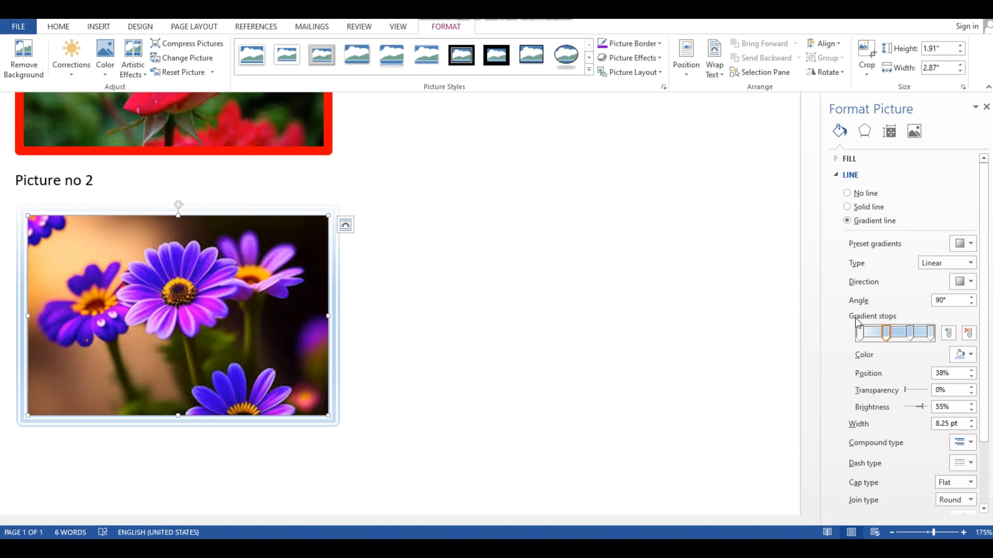
Step: Colour the picture border's first gradient stop red and its second stop yellow
left_click(861, 332)
left_click(962, 354)
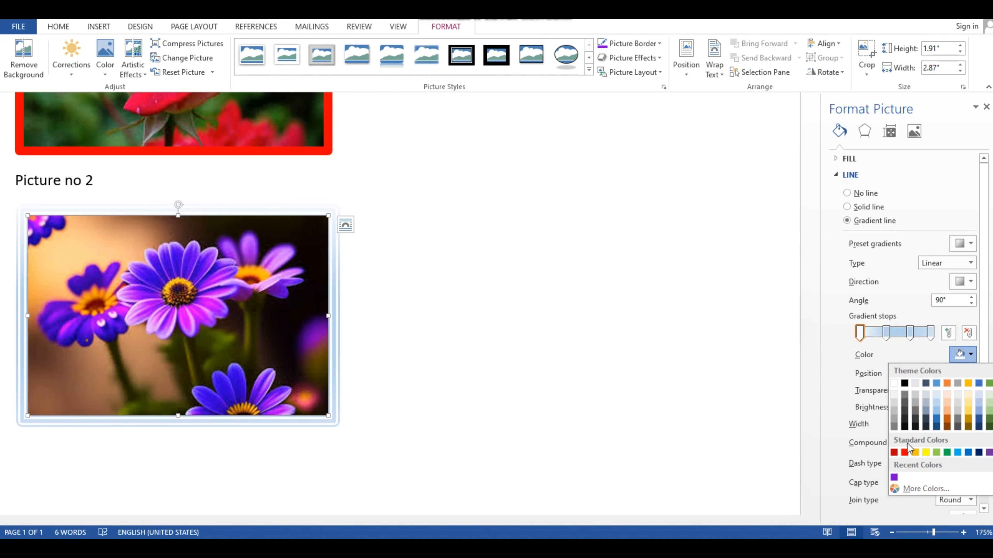
left_click(905, 452)
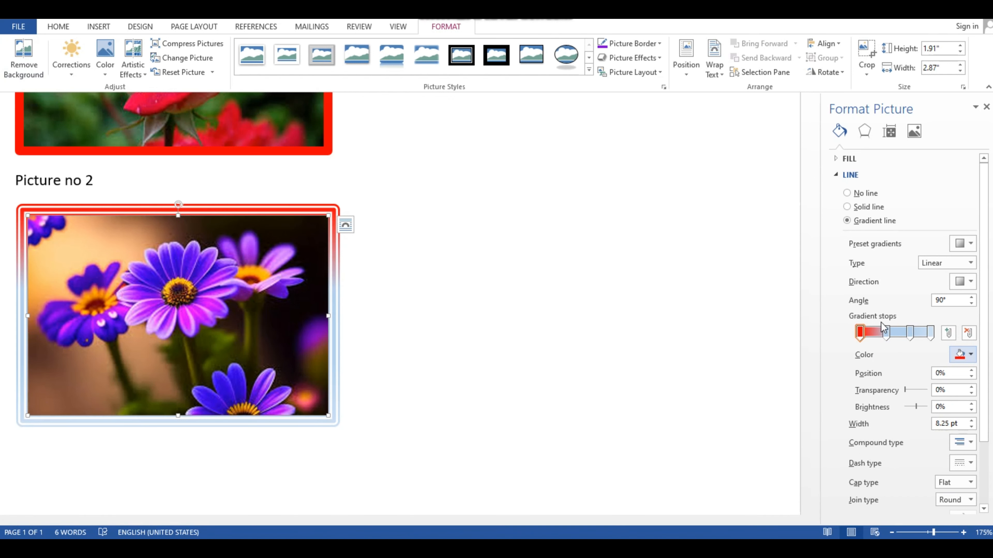
left_click(886, 333)
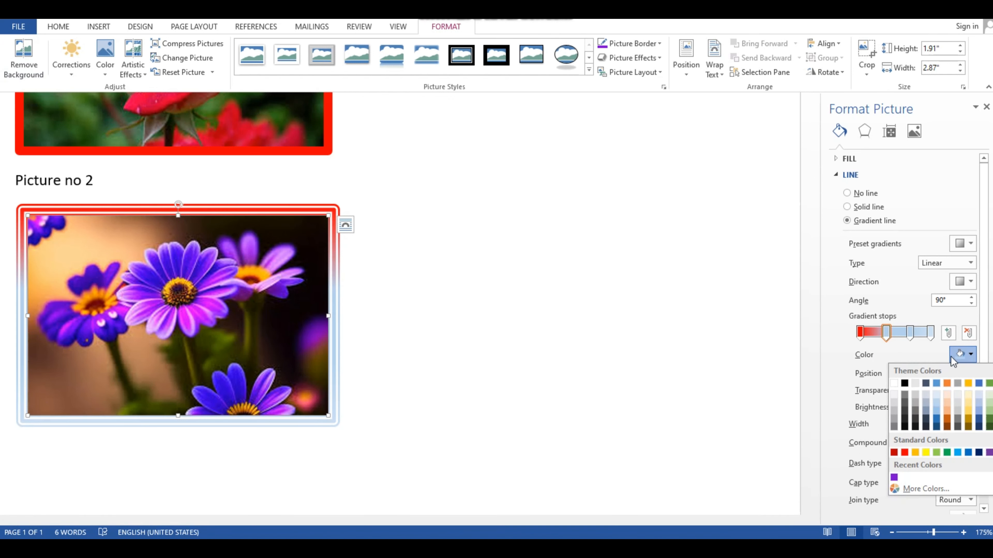
left_click(961, 354)
left_click(925, 454)
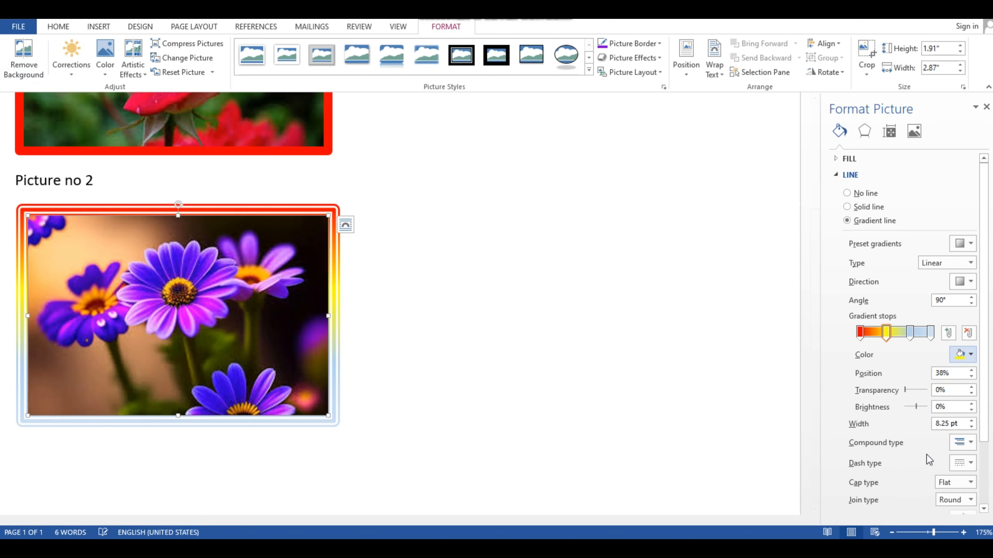
Step: Colour the picture border's third gradient stop blue and its last stop orange, and deselect the picture
left_click(910, 333)
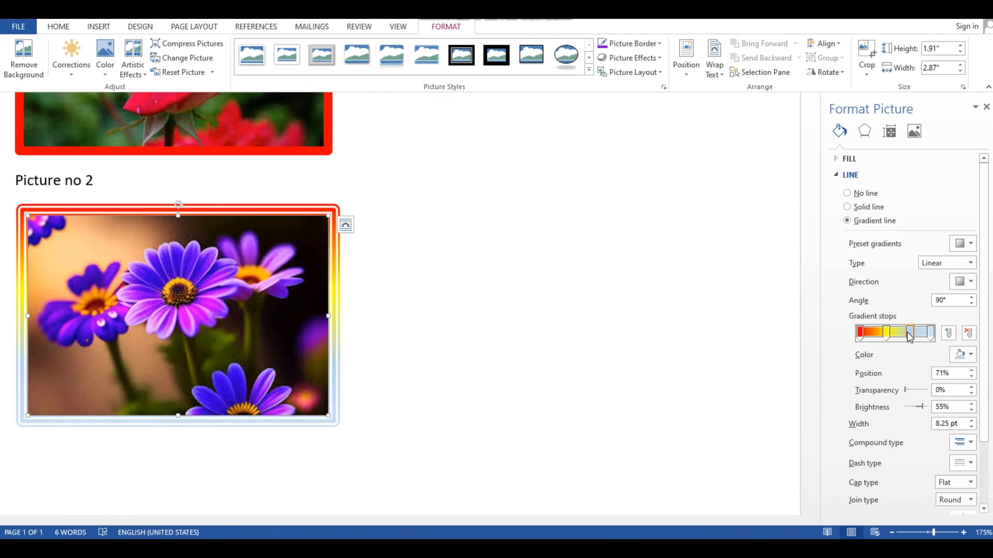
left_click(966, 356)
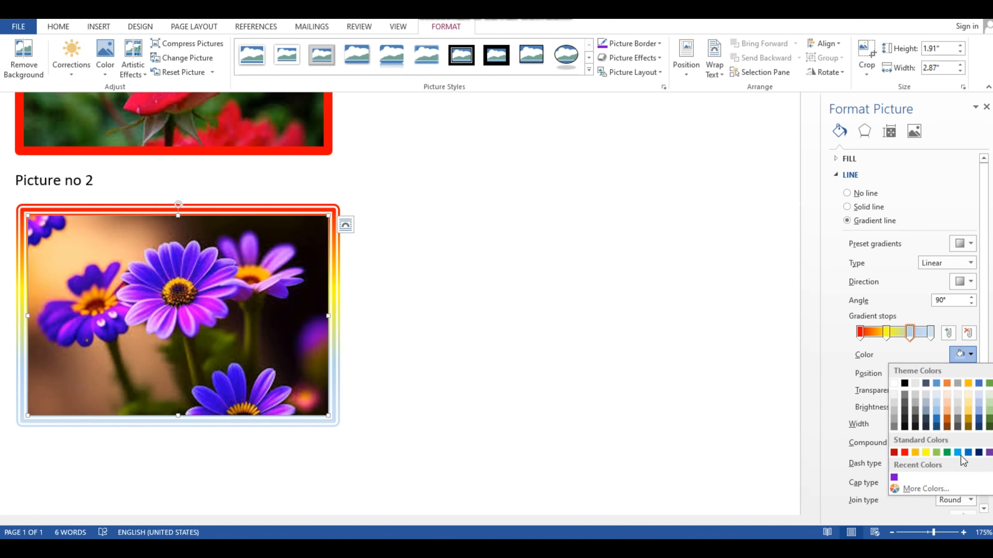
key("Escape")
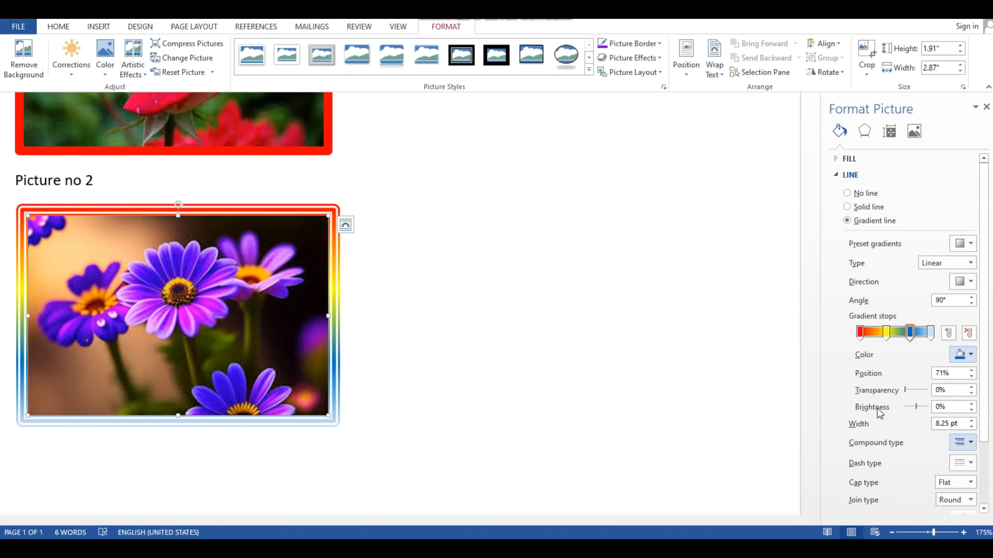
left_click(930, 333)
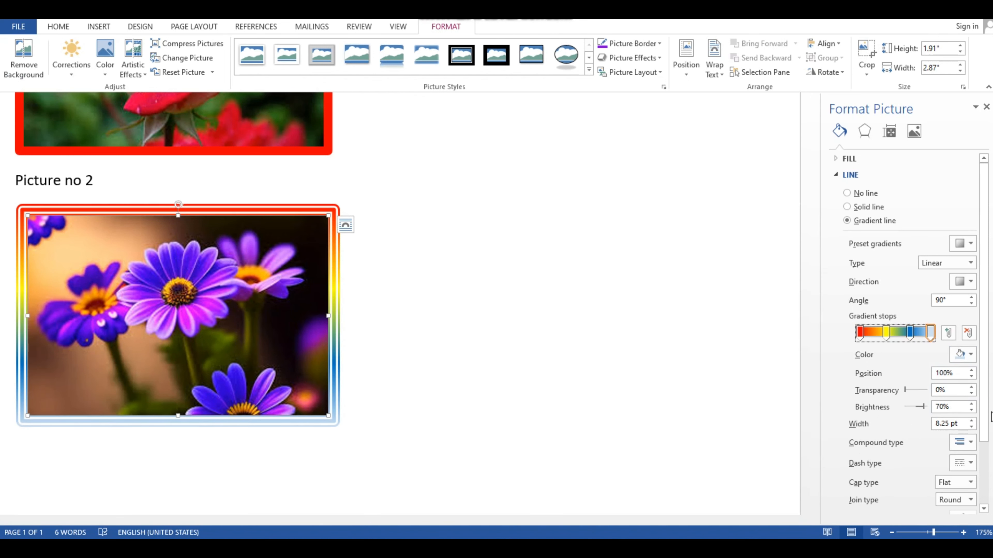
left_click(971, 355)
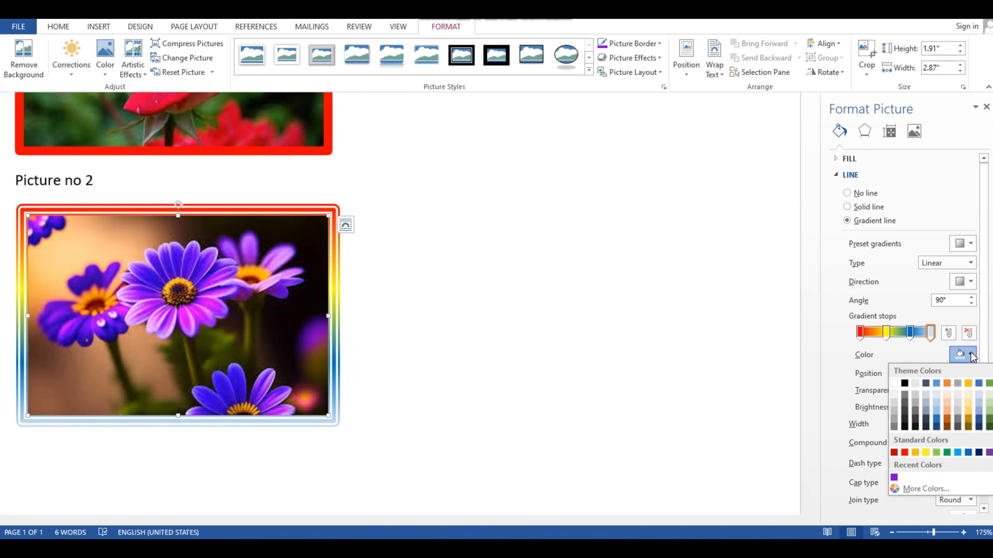
left_click(948, 385)
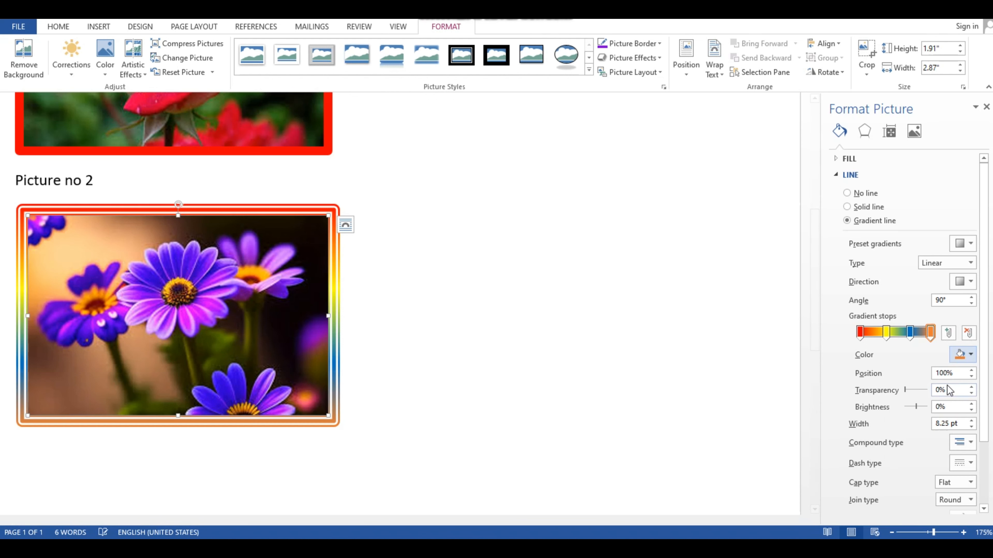
left_click(449, 254)
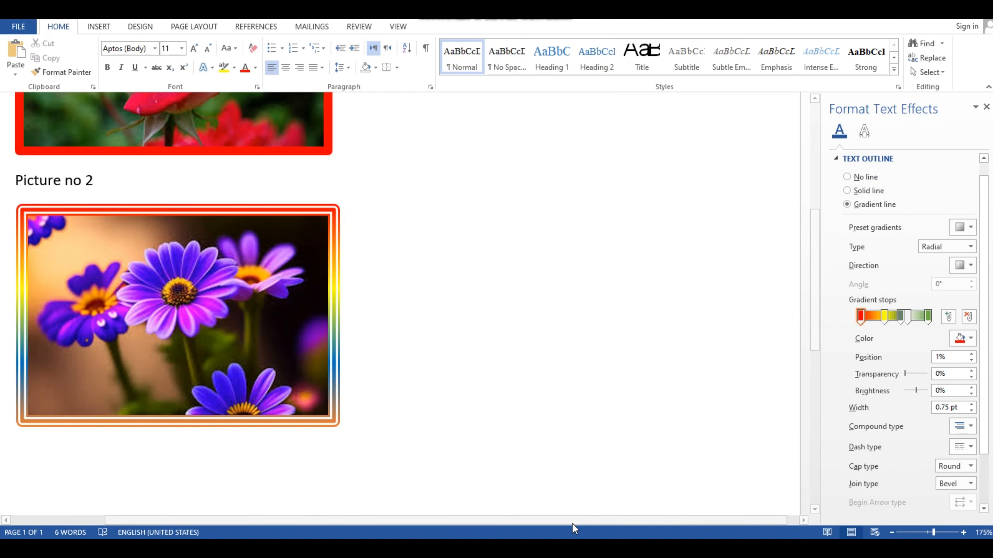
Step: Rearrange the purple flower border's gradient stops so yellow comes first and red sits at 38%, and deselect the picture
left_click(184, 307)
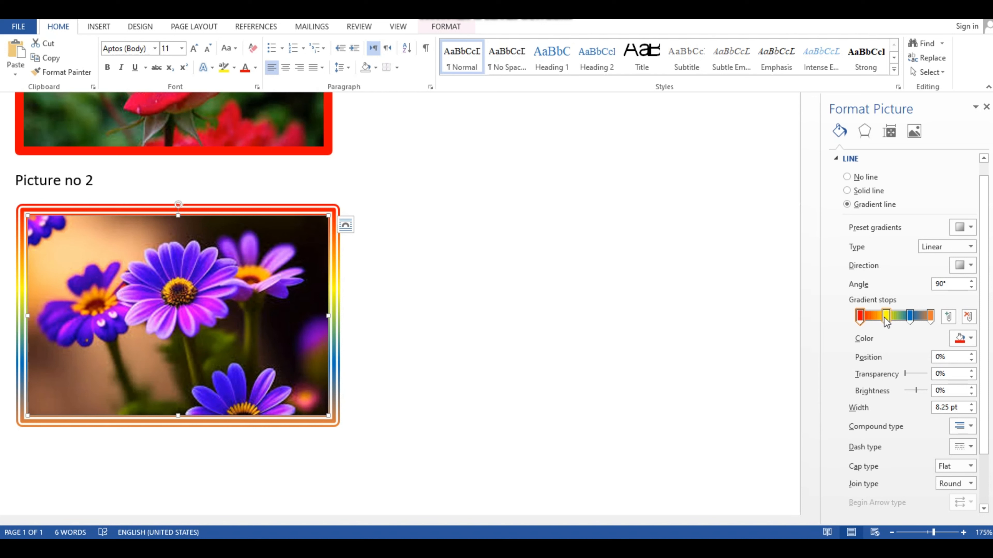
mouse_move(885, 320)
left_mouse_down()
mouse_move(933, 325)
mouse_move(846, 334)
mouse_move(900, 322)
mouse_move(871, 320)
left_mouse_up()
left_click(862, 320)
mouse_move(889, 319)
left_mouse_down()
mouse_move(910, 326)
mouse_move(883, 321)
left_mouse_up()
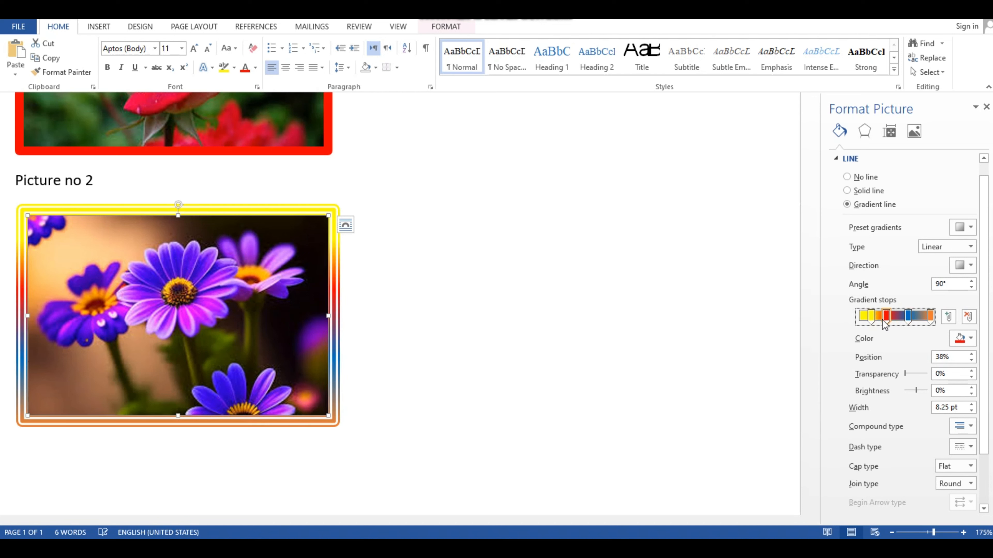
left_click(708, 343)
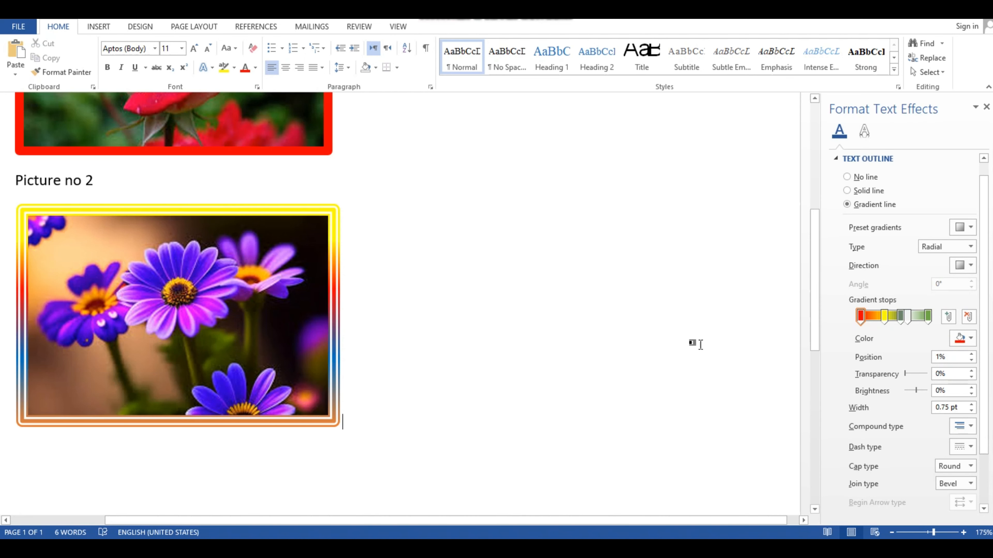
scroll(691, 341, "up", 1)
scroll(425, 383, "up", 5)
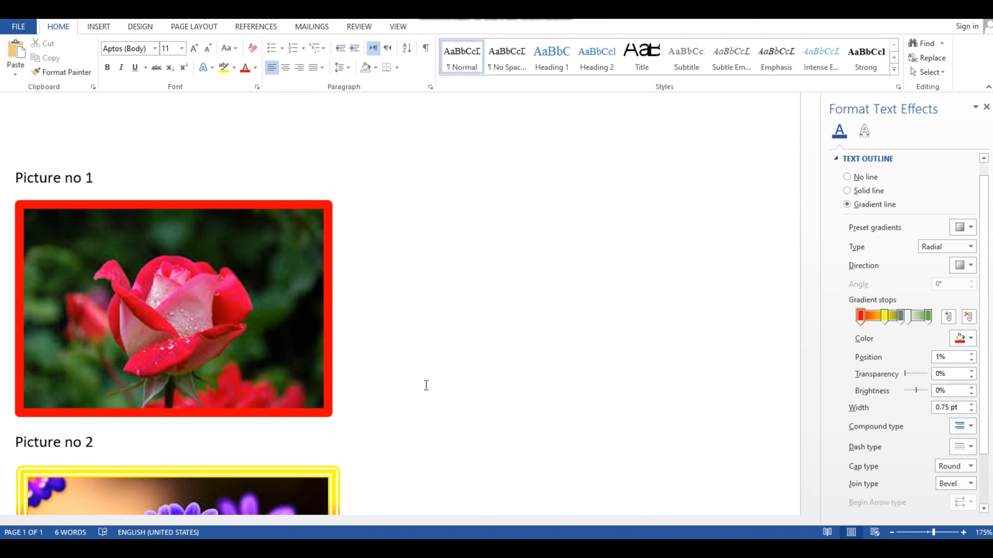
scroll(426, 385, "down", 2)
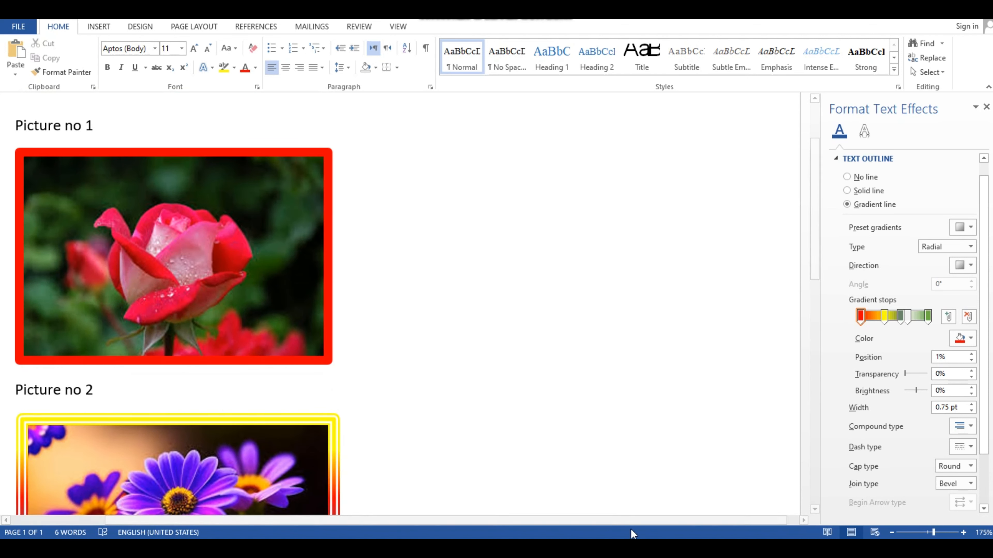
left_click_drag(625, 522, 456, 522)
scroll(453, 409, "down", 2)
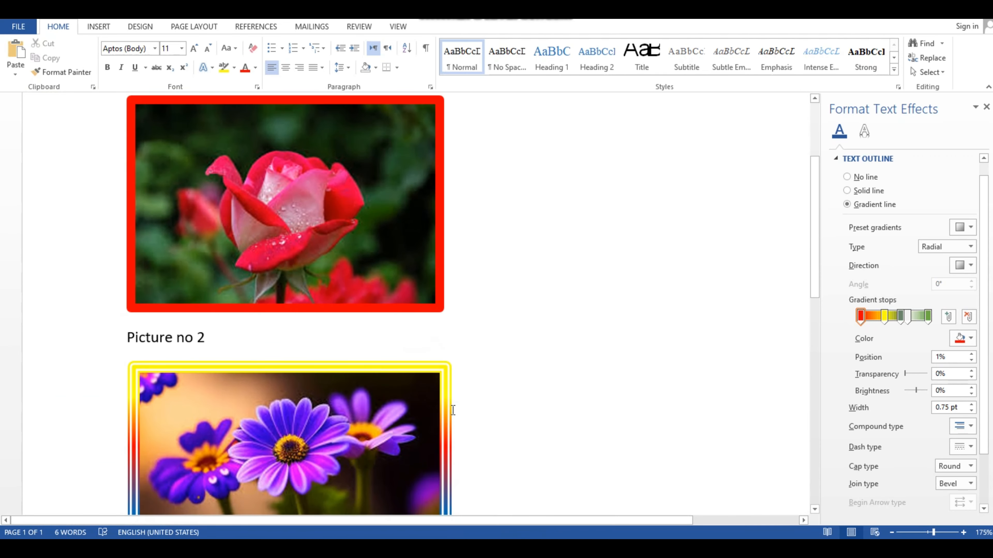